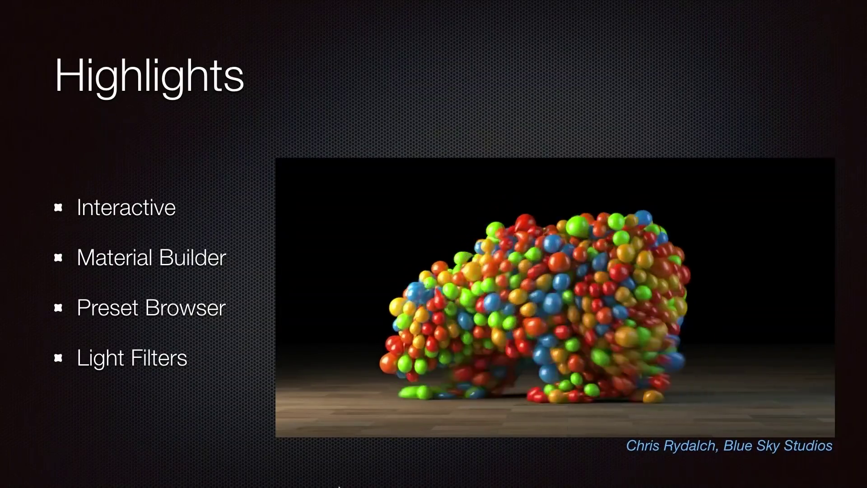
Switch from the slide presentation to the Houdini scene and play the walking teapot animation, stopping at frame 9
key("Escape")
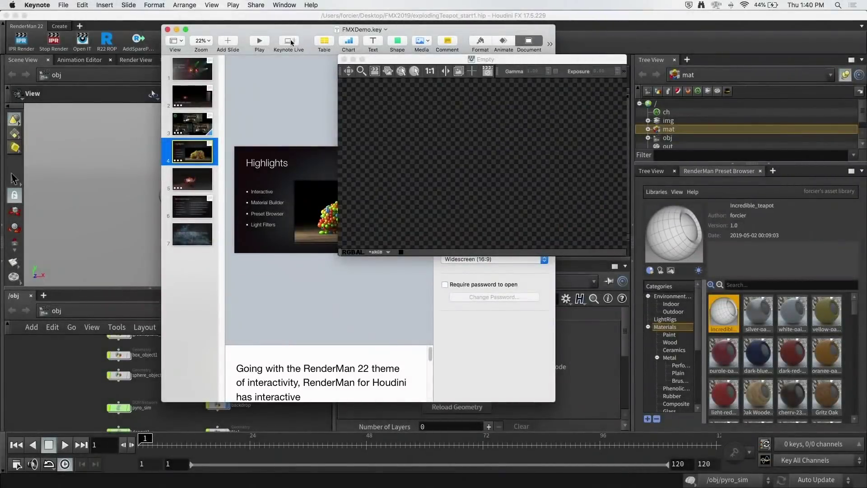
left_click(177, 29)
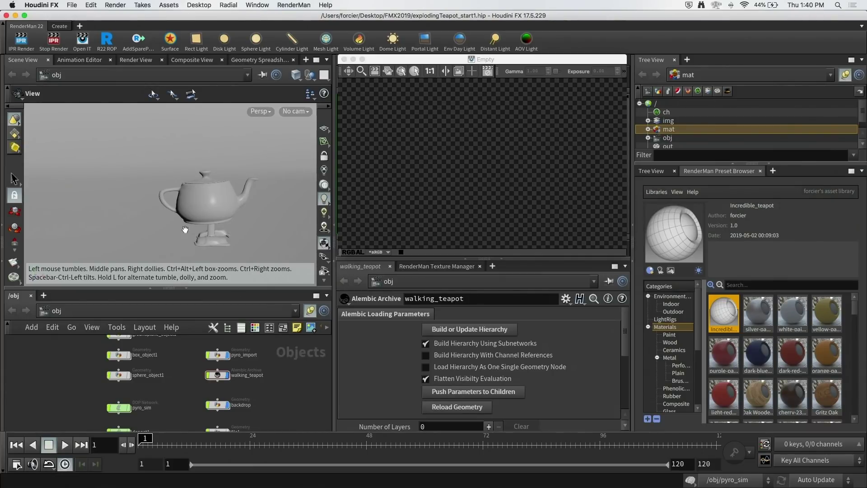
left_click(65, 443)
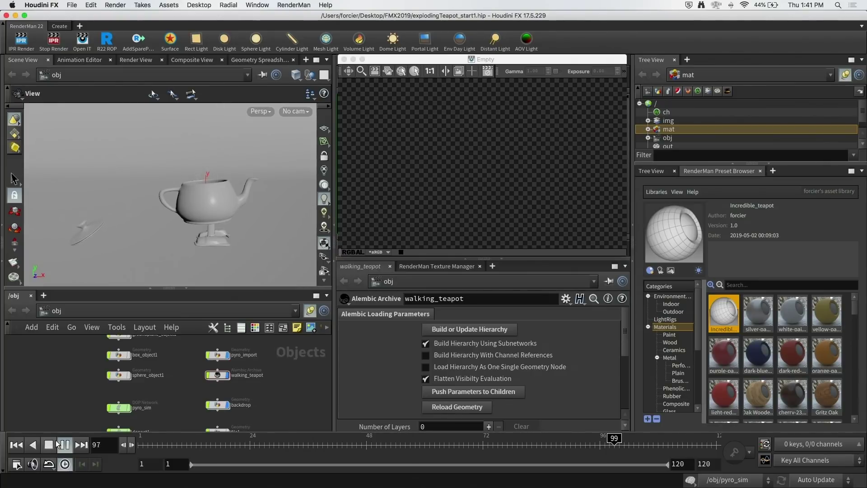
left_click(50, 445)
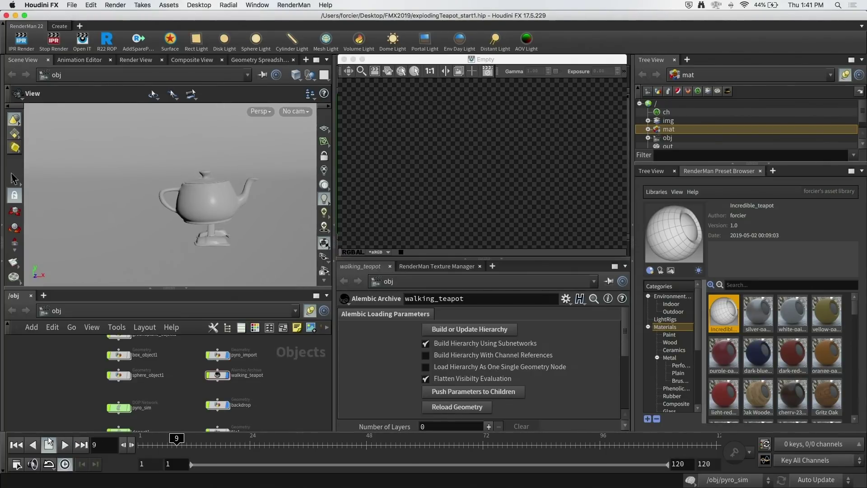
Create a new camera from the current viewport view and add a RenderMan 22 render output node
left_click(292, 111)
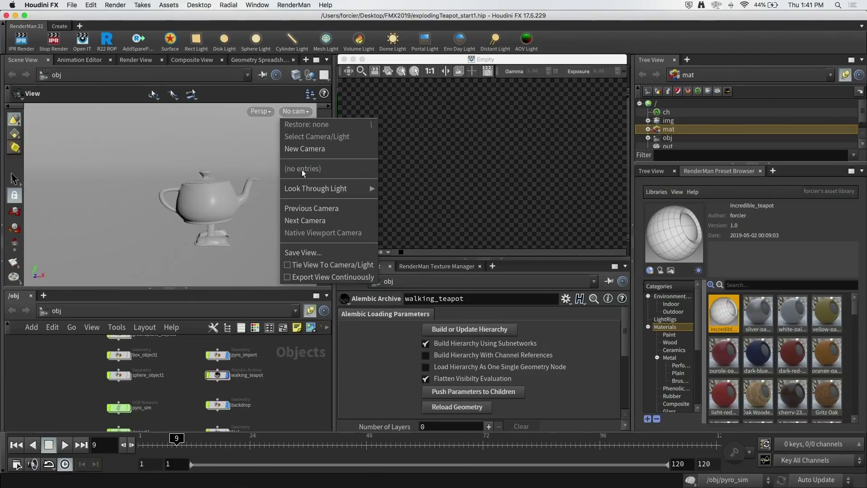
left_click(302, 149)
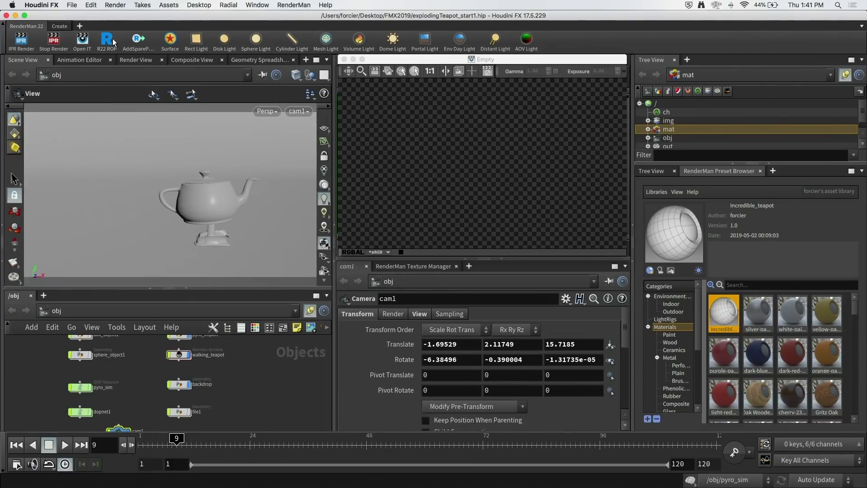
Examine the parameters of the ris1 render node and its path tracer integrator through an enlarged scene tree
left_click_drag(694, 161, 688, 244)
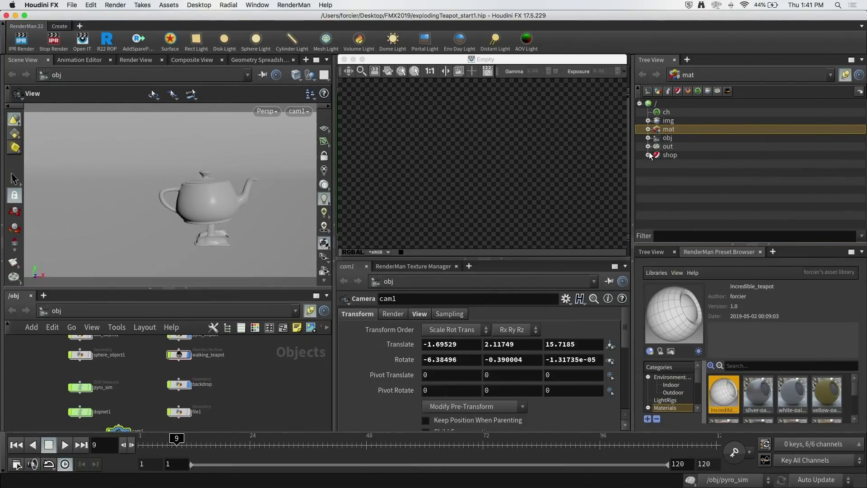
left_click(648, 147)
left_click(675, 155)
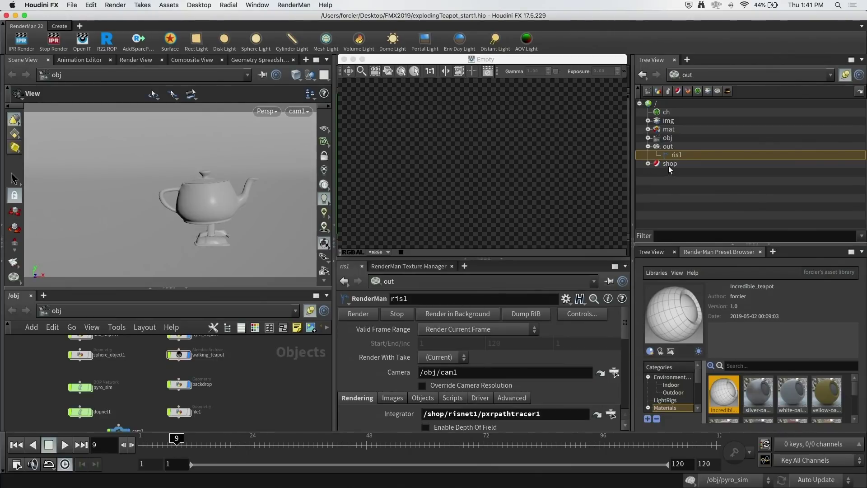
left_click(648, 163)
left_click(656, 172)
left_click(673, 180)
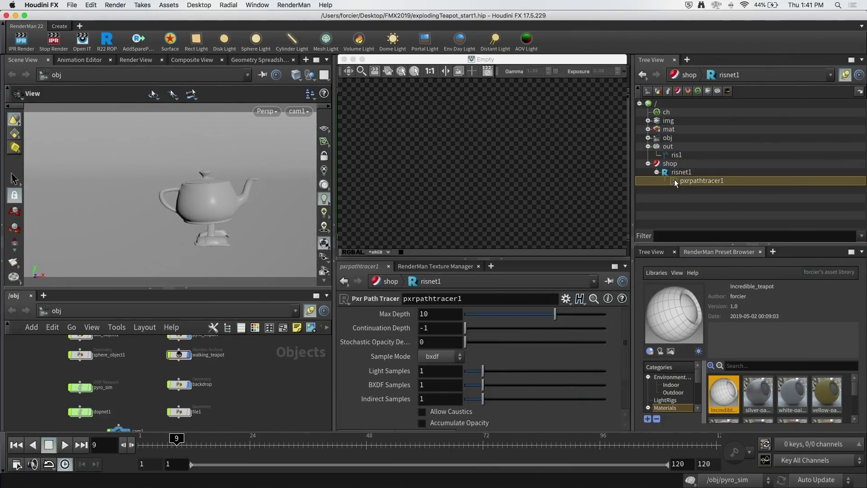
Run an interactive preview render of the teapot scene at the camera's own resolution and stop it
left_click(21, 43)
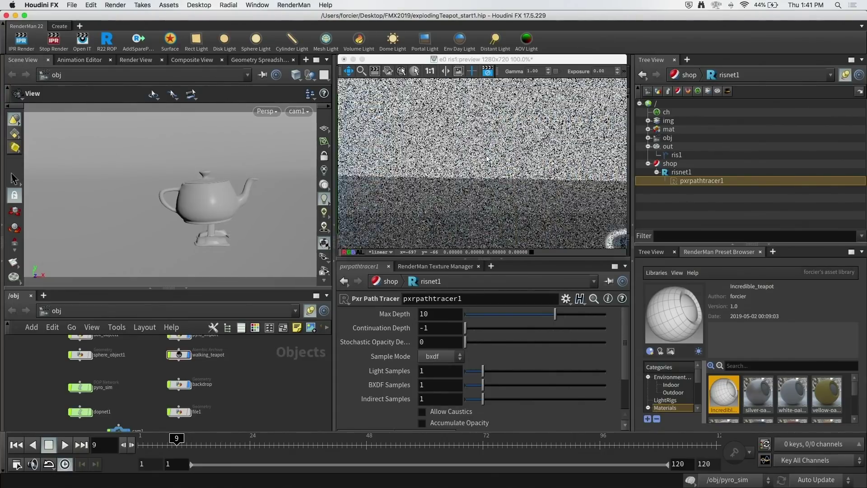
left_click(486, 153)
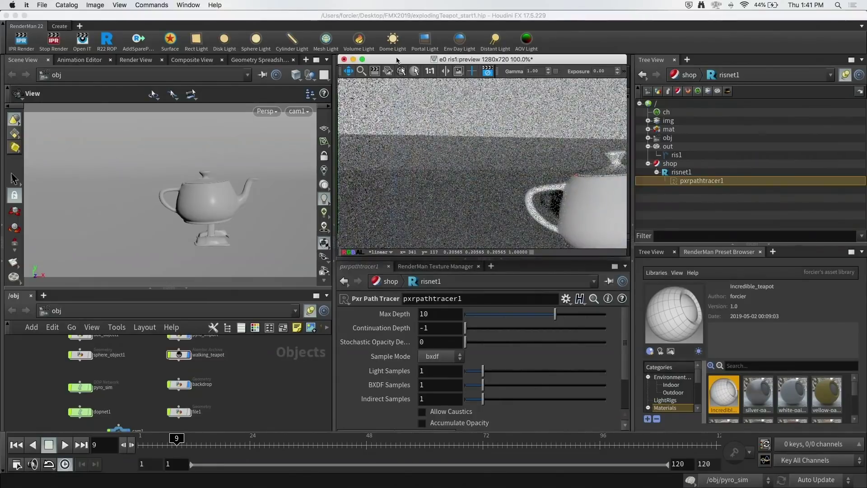
left_click(56, 43)
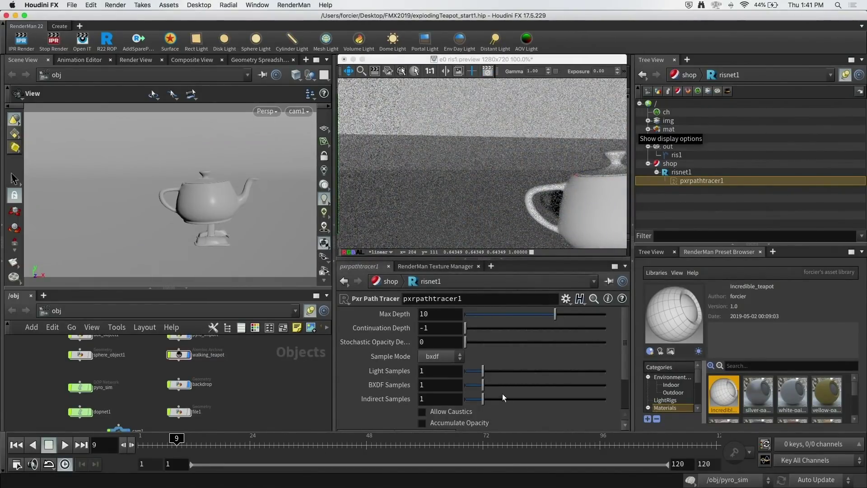
Override the camera resolution on ris1 at 1/2 (Half Resolution) and restart the interactive render
left_click(683, 156)
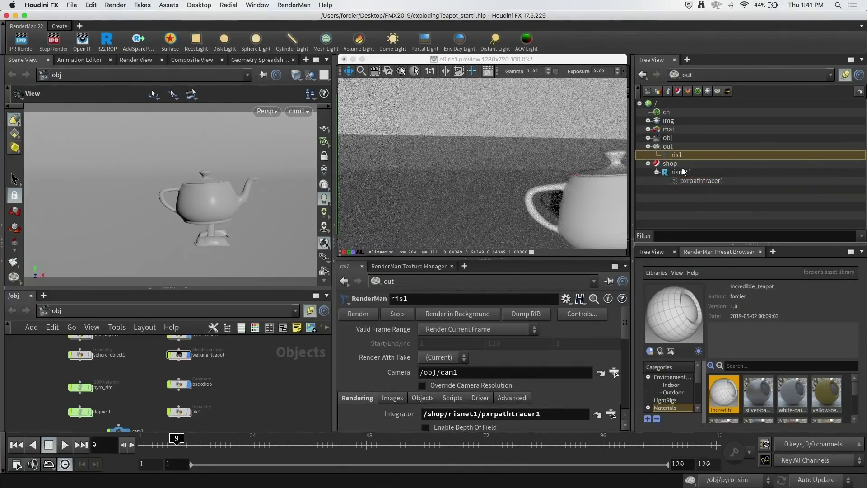
left_click(423, 384)
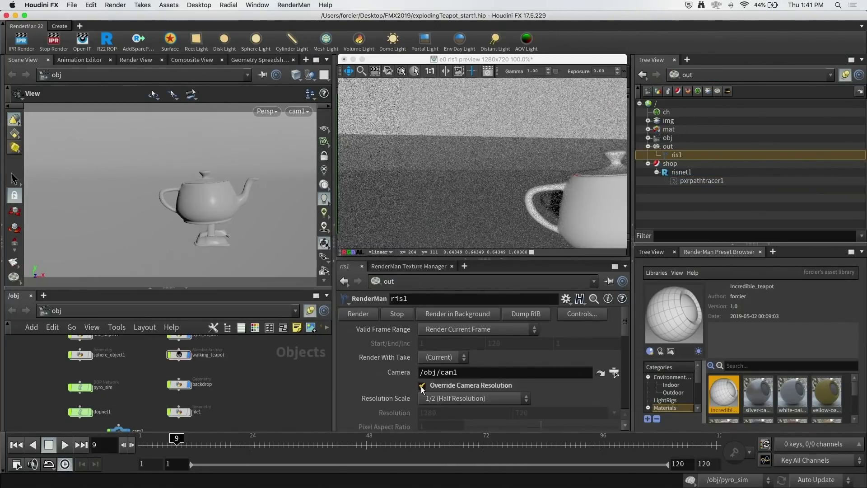
left_click(19, 43)
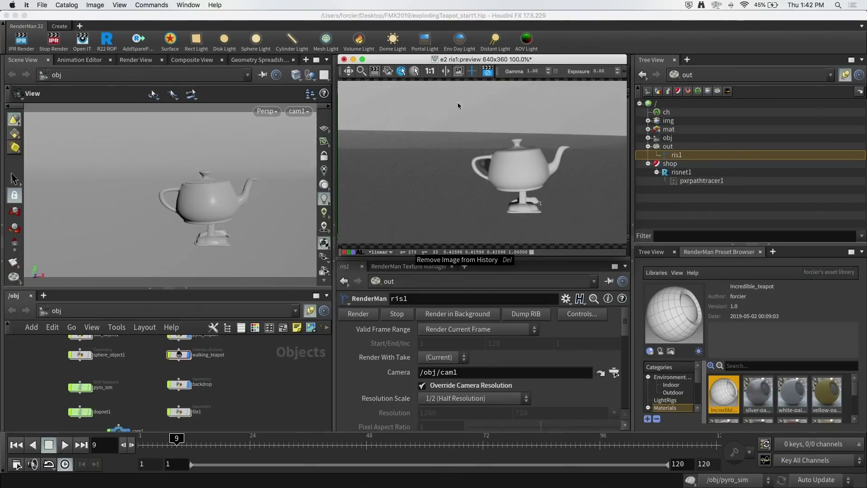
Select the backdrop, the teapot body and the teapot's right foot in turn to inspect their geometry parameters
left_click(179, 384)
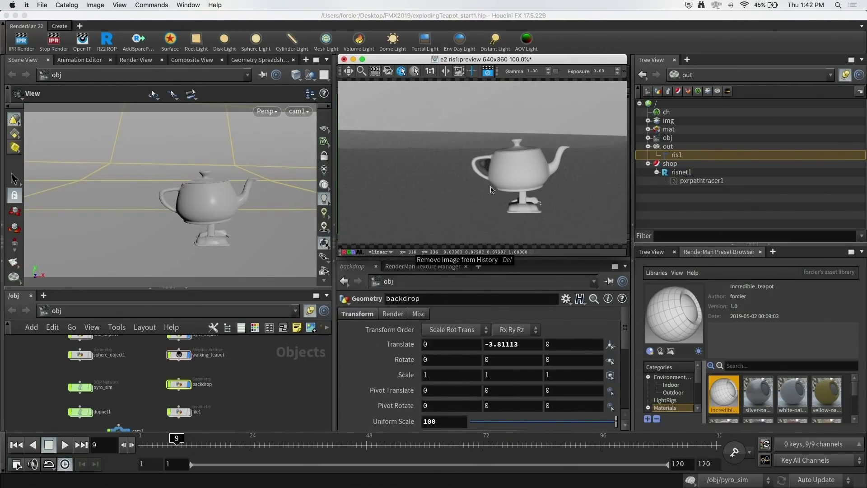
left_click(532, 164)
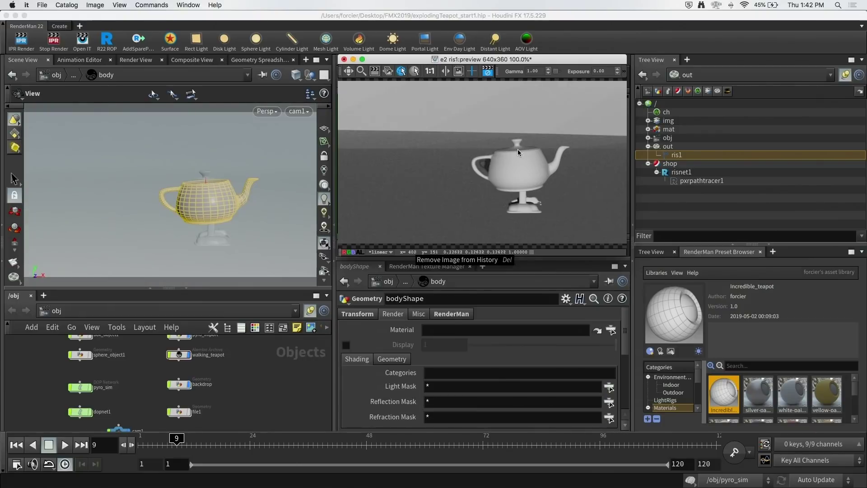
left_click(529, 215)
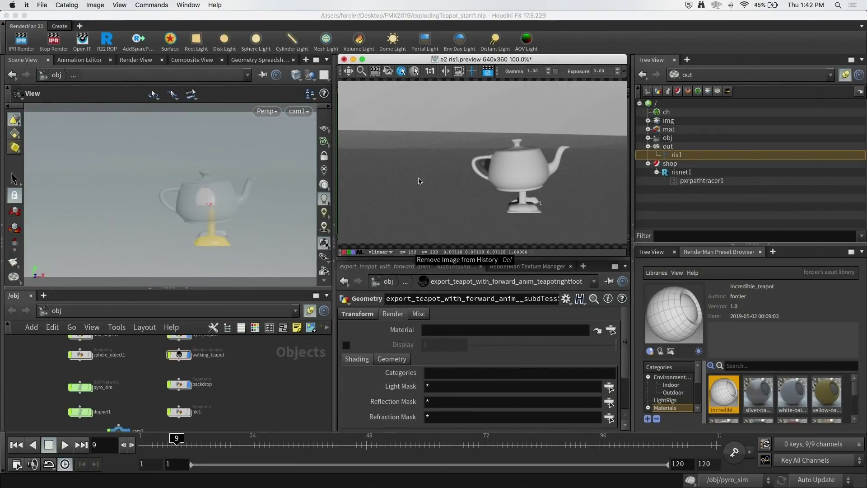
Select the backdrop from the rendered image and apply RenderMan's Subdivide to it
left_click(446, 169)
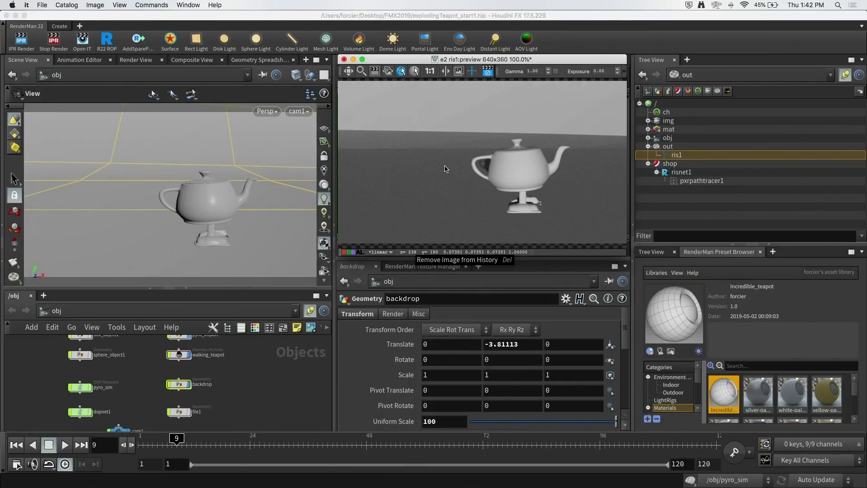
left_click(264, 18)
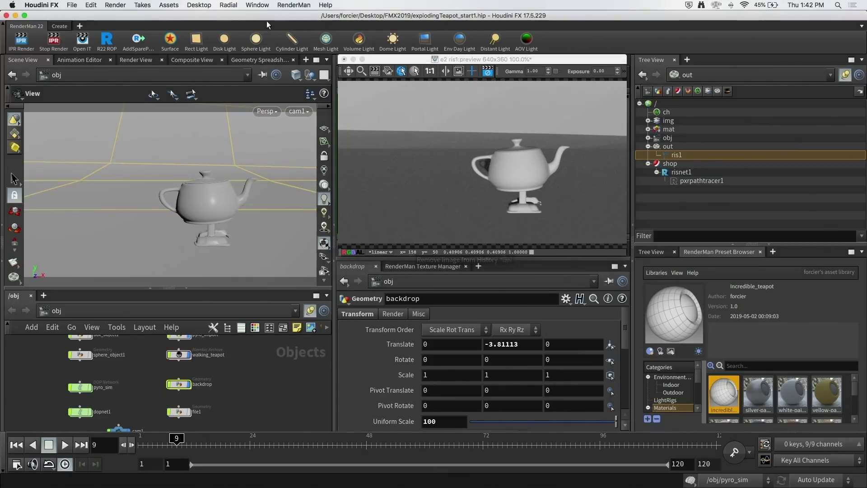
left_click(289, 5)
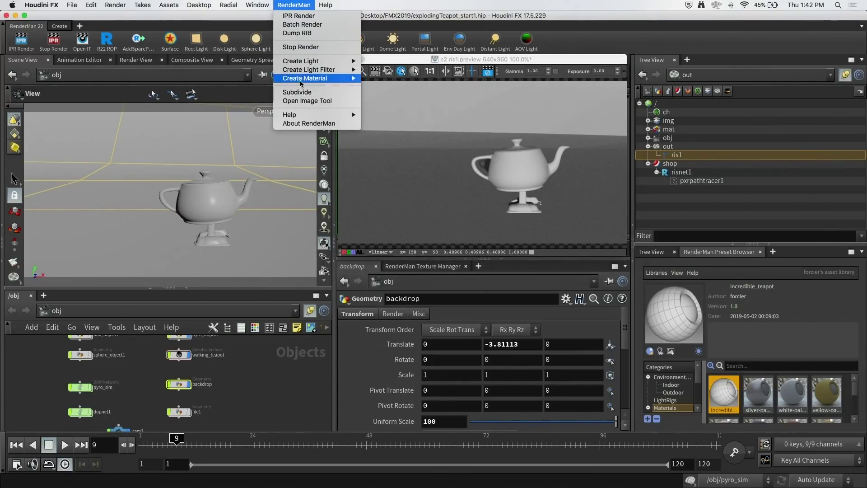
left_click(299, 93)
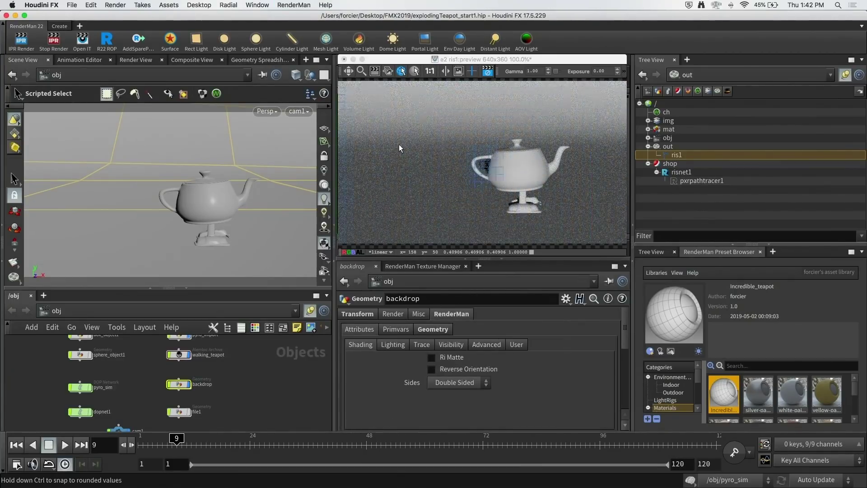
Turn the backdrop's Render Polygons As Subdivision option off and back on to compare the renders
left_click(434, 331)
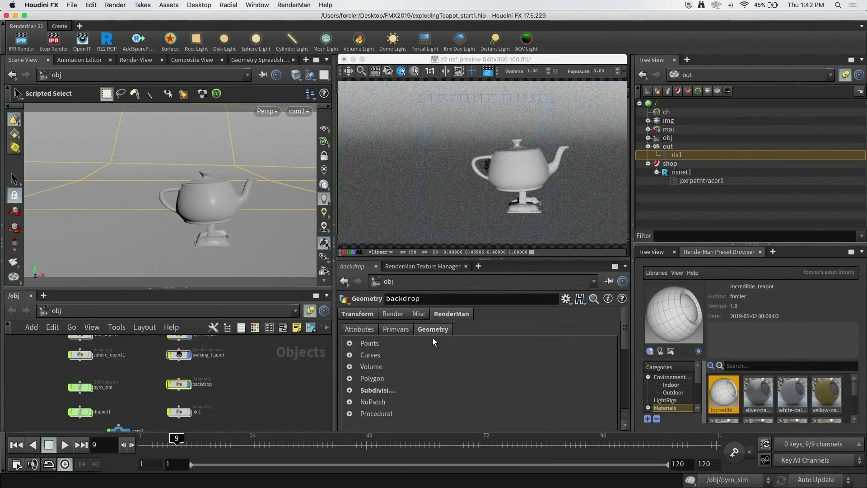
left_click(366, 390)
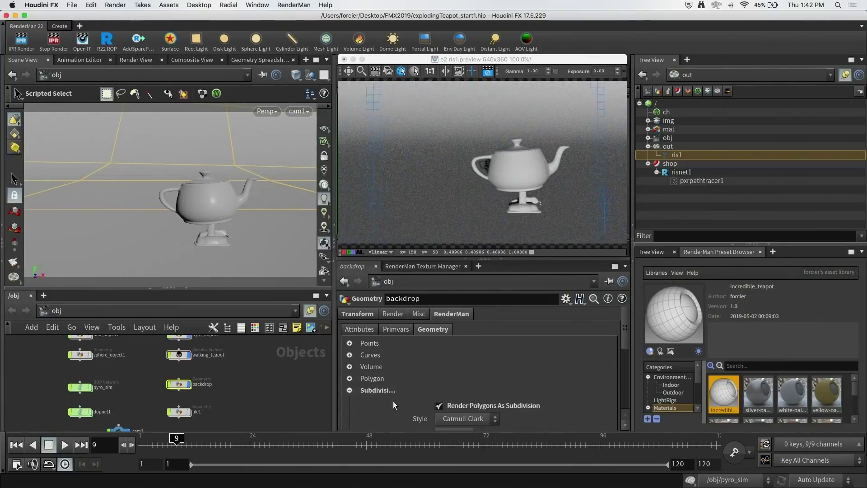
left_click(439, 407)
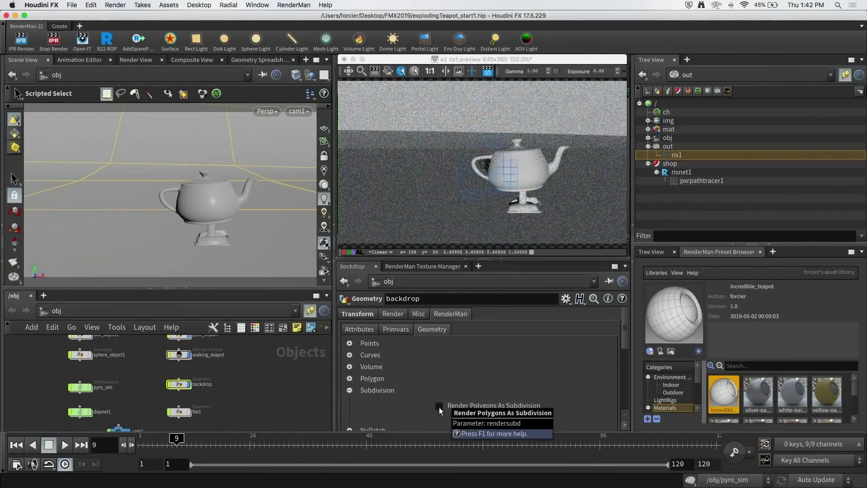
left_click(439, 406)
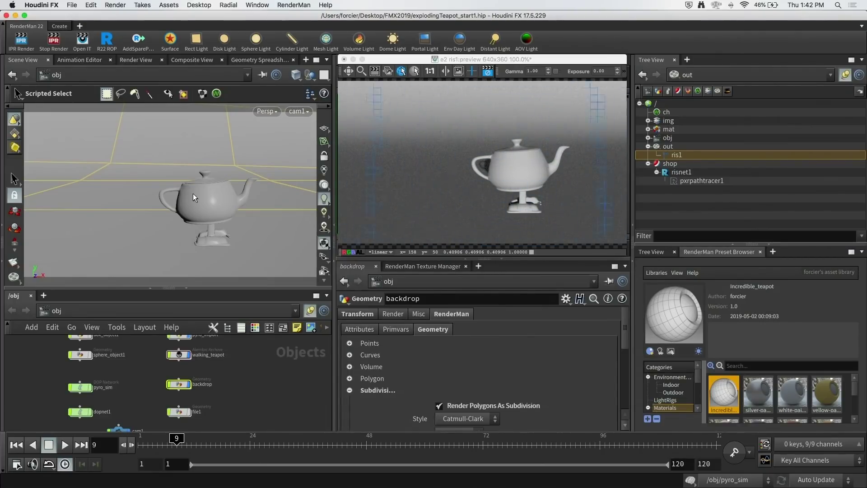
Add a PxrOcclusion integrator beside the path tracer in the risnet1 shader network
left_click(686, 179)
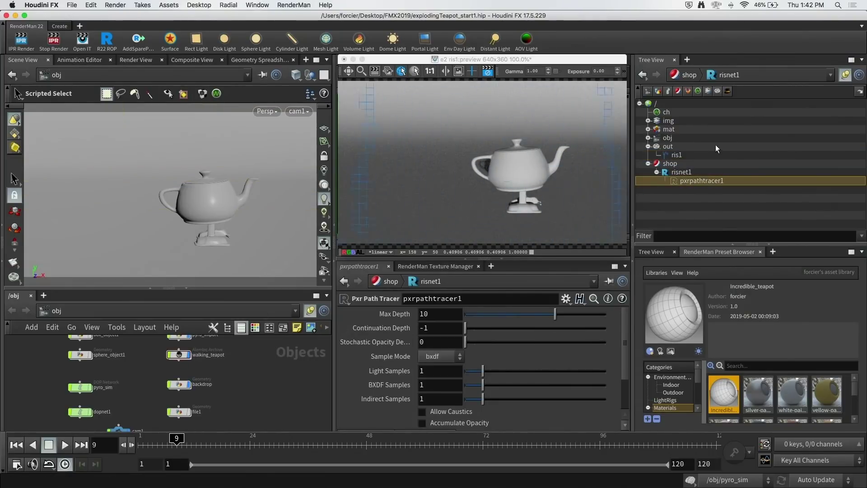
left_click(681, 172)
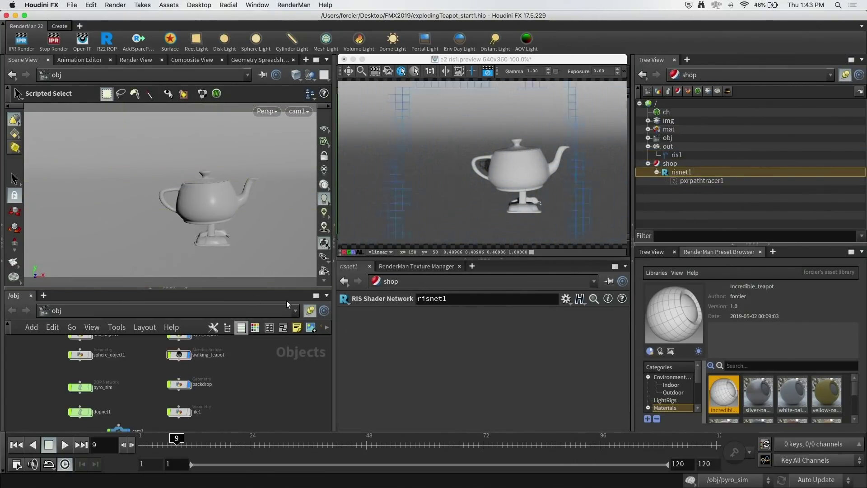
double_click(163, 378)
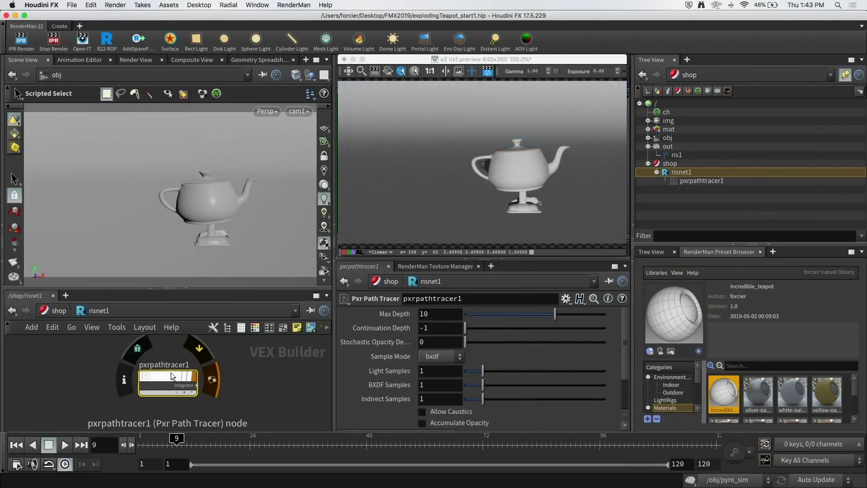
left_click_drag(172, 376, 89, 361)
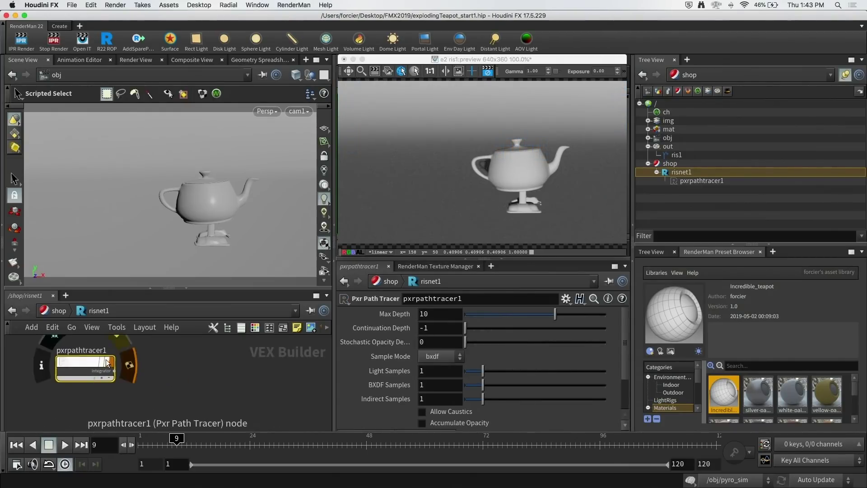
key("Tab")
type("oclu")
key("Return")
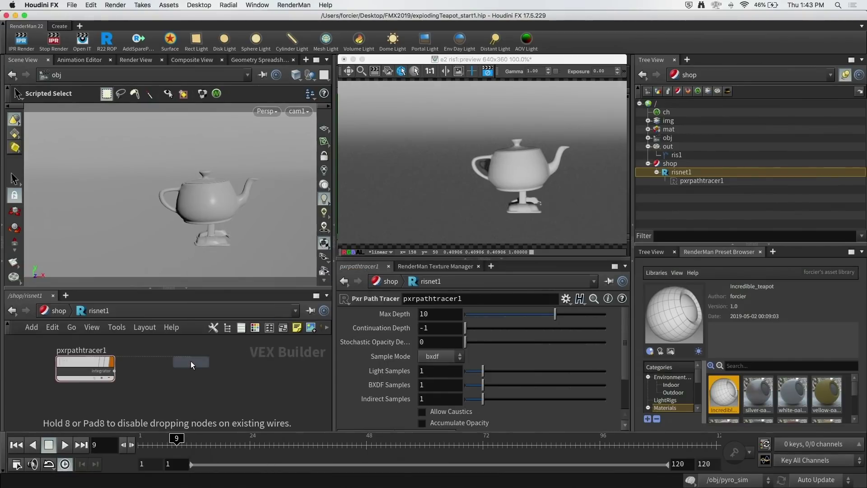
left_click(190, 361)
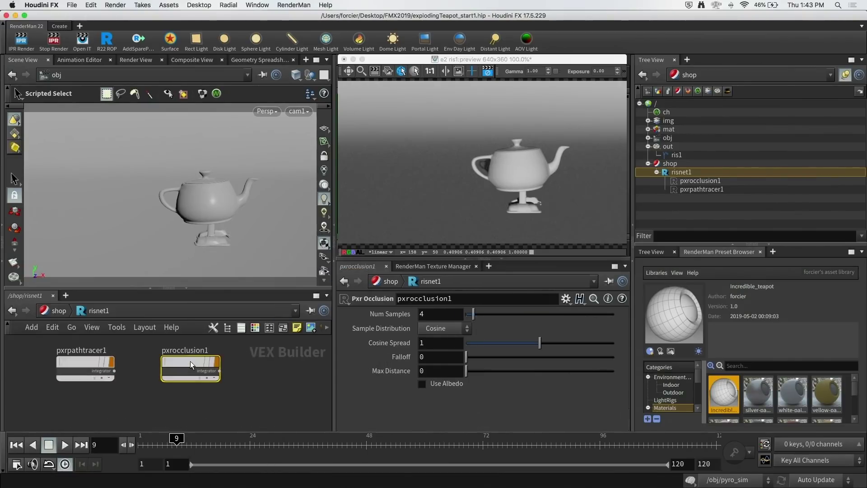
Set the ris1 render node's Integrator to /shop/risnet1/pxrocclusion1/
left_click(675, 155)
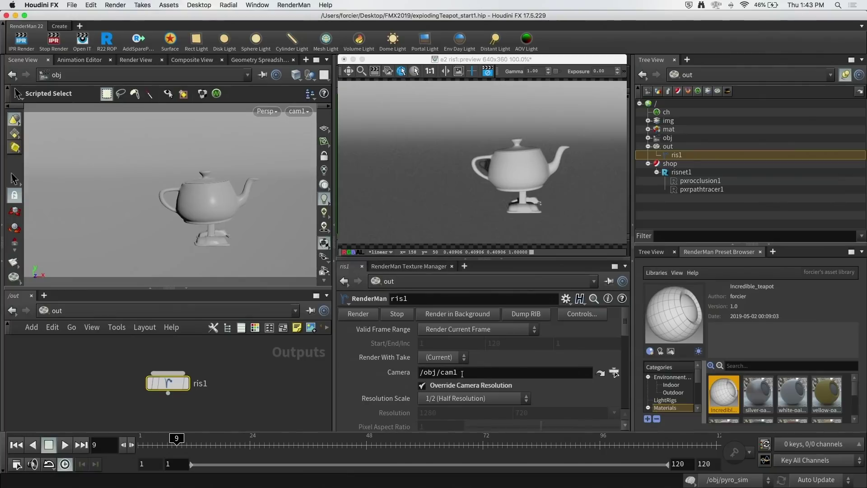
left_click_drag(626, 333, 625, 356)
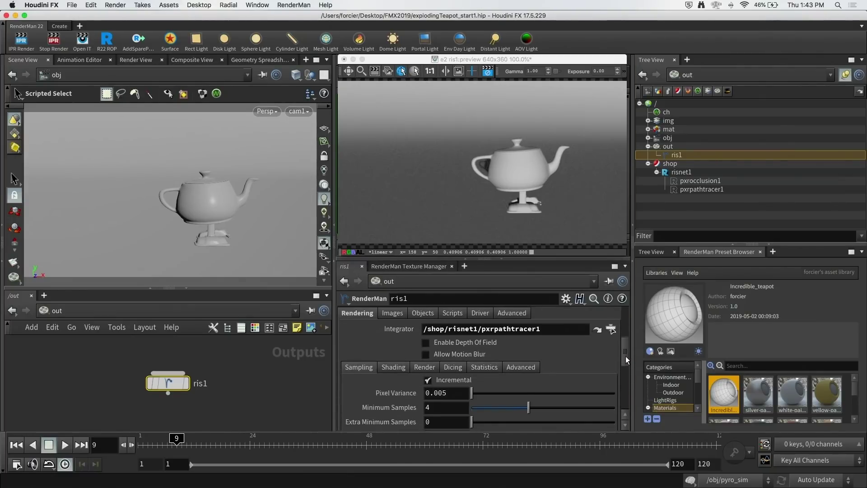
left_click_drag(542, 333, 474, 333)
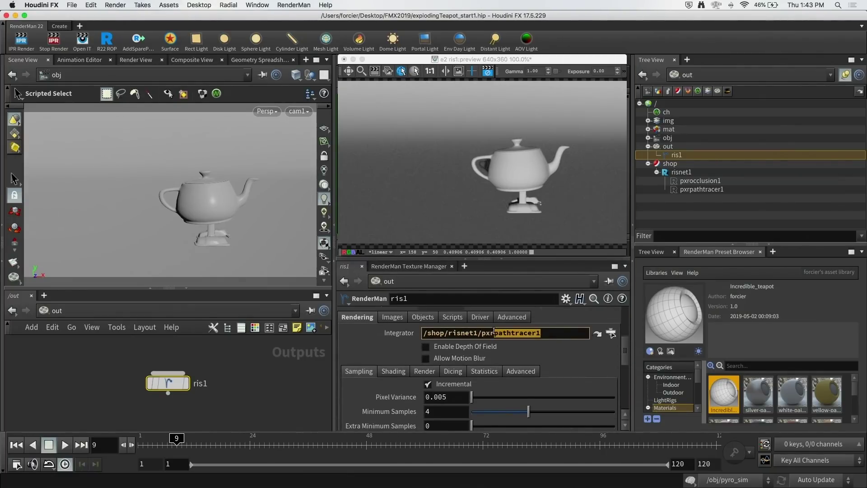
type("occlusion1/")
key("Tab")
key("Return")
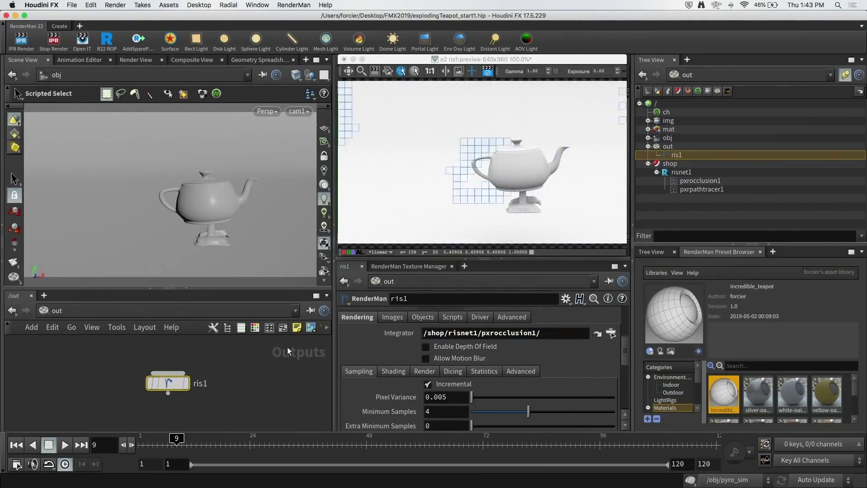
Turn Use Albedo on and back off for the pxrocclusion1 integrator to compare the occlusion renders
left_click(698, 180)
left_click(422, 384)
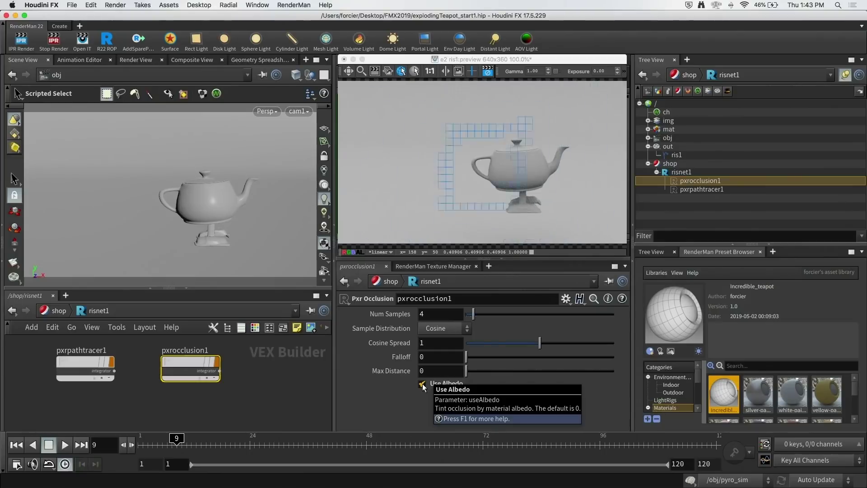
left_click(422, 384)
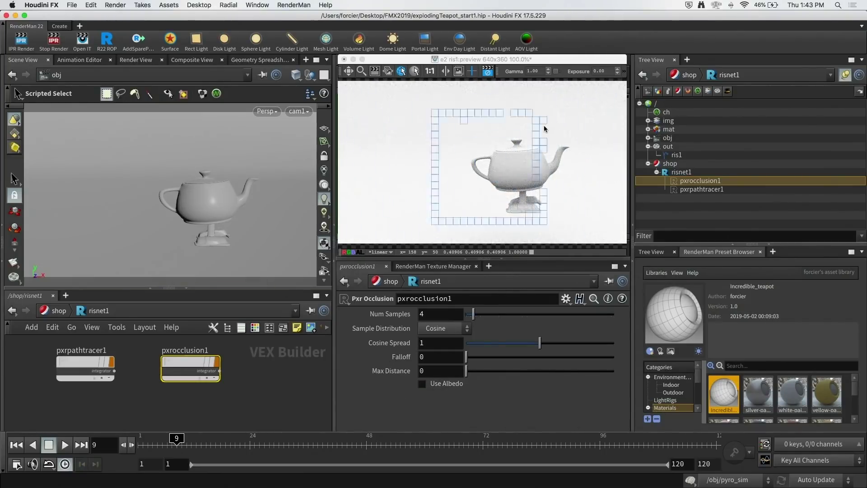
Select the backdrop from the rendered image and move it up toward the teapot's feet
left_click(457, 151)
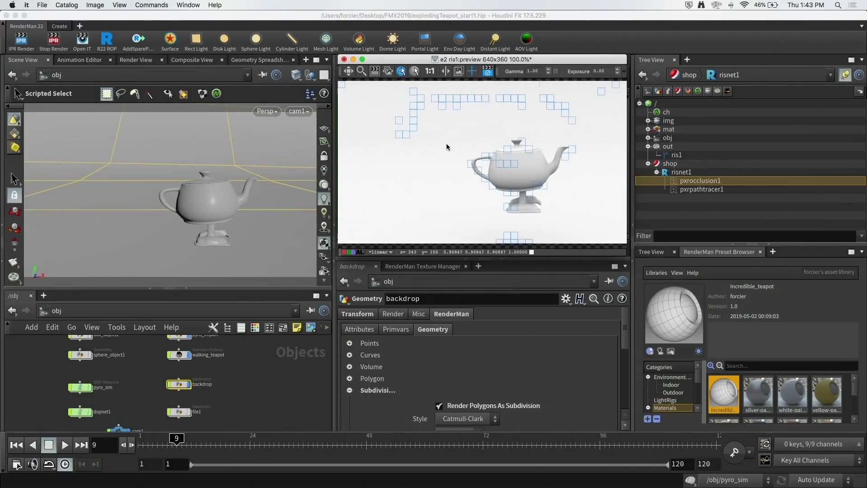
left_click(111, 160)
key("t")
left_click_drag(204, 258, 210, 216)
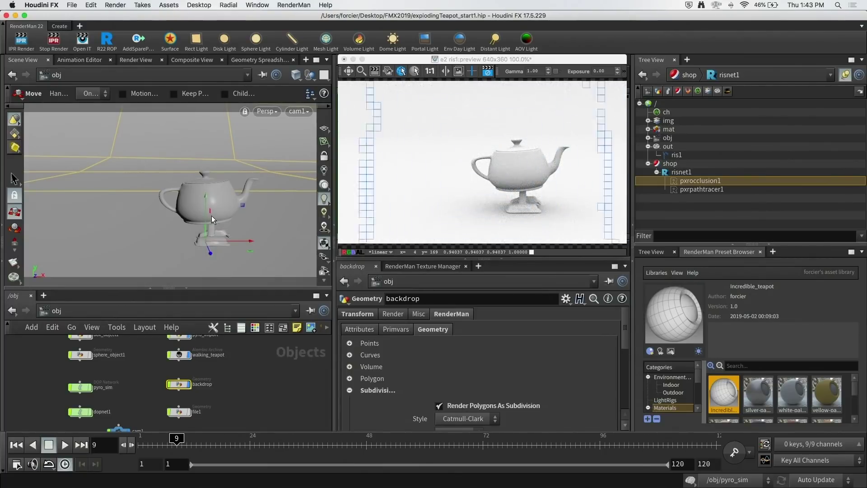
Add a PxrVisualizer integrator beside the occlusion integrator in the risnet1 shader network
left_click(711, 189)
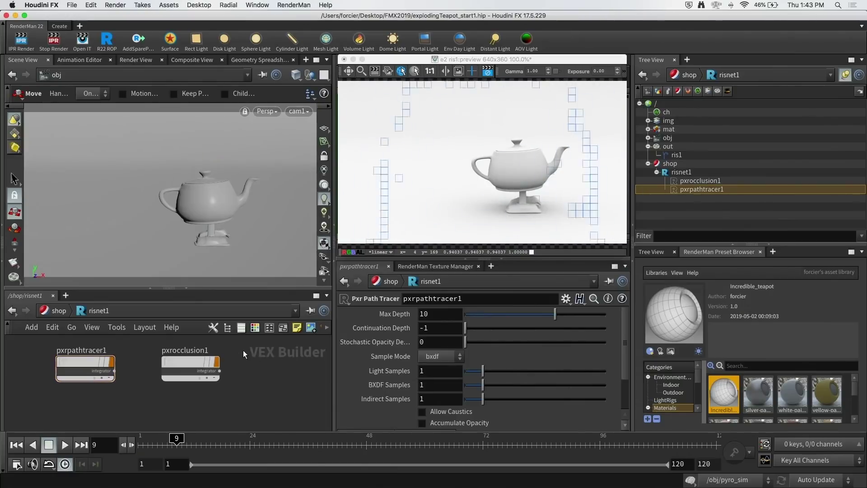
key("Tab")
mouse_move(260, 363)
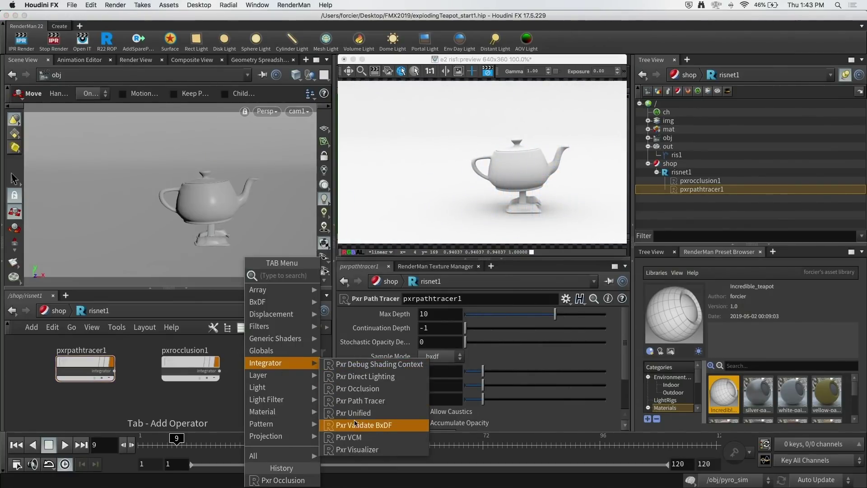
left_click(352, 450)
left_click(278, 363)
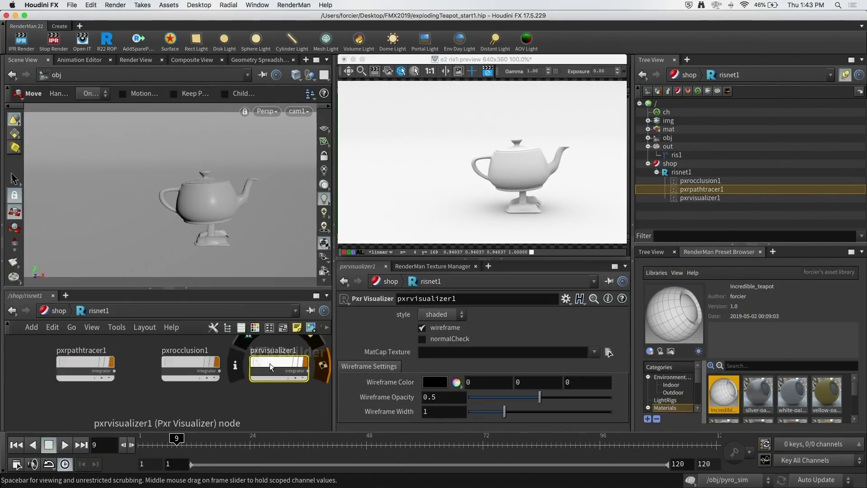
Set the ris1 render node's Integrator to /shop/risnet1/pxrvisualizer1/ and go to frame 16
left_click(676, 156)
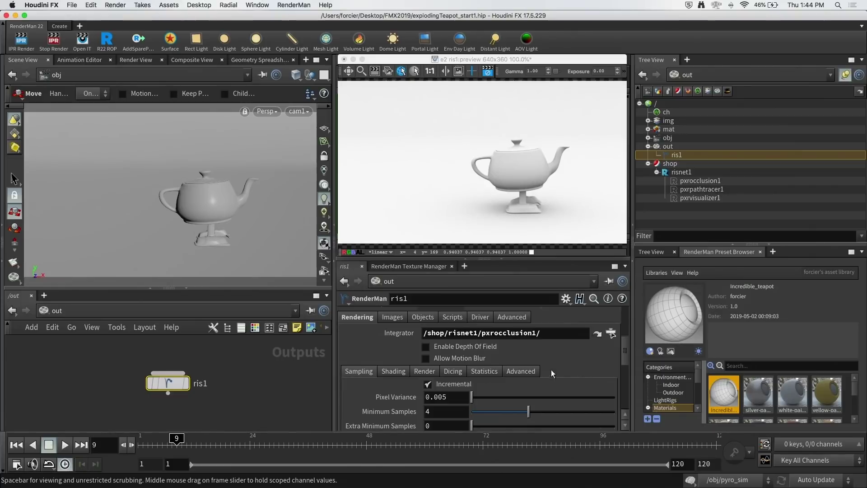
left_click_drag(540, 333, 494, 333)
type("visualizer1/")
key("Return")
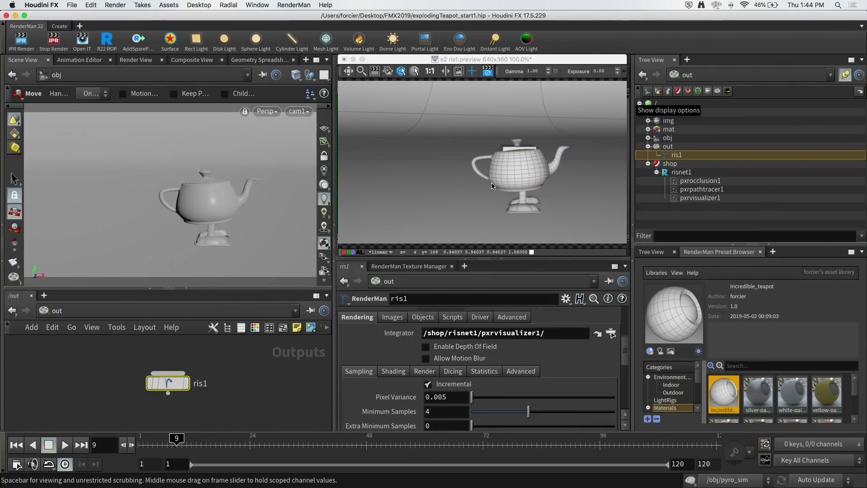
left_click(212, 440)
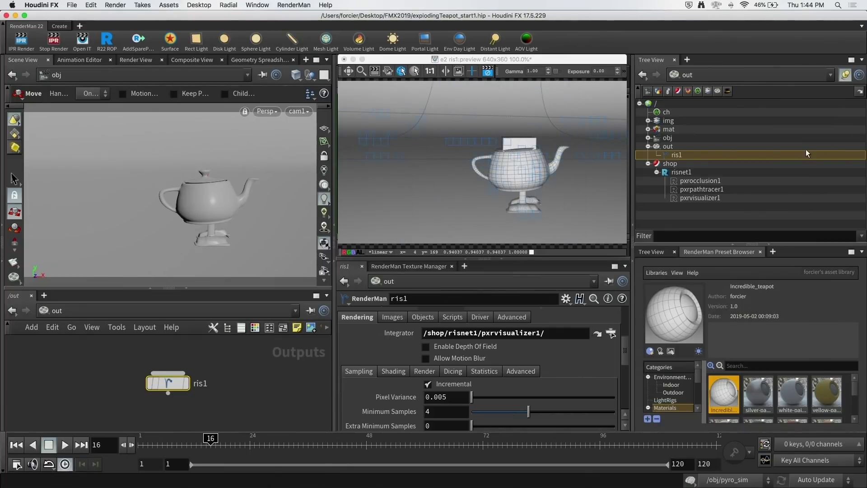
Set the pxrvisualizer1 Wireframe Color to dark red (0.5, 0, 0)
left_click(698, 198)
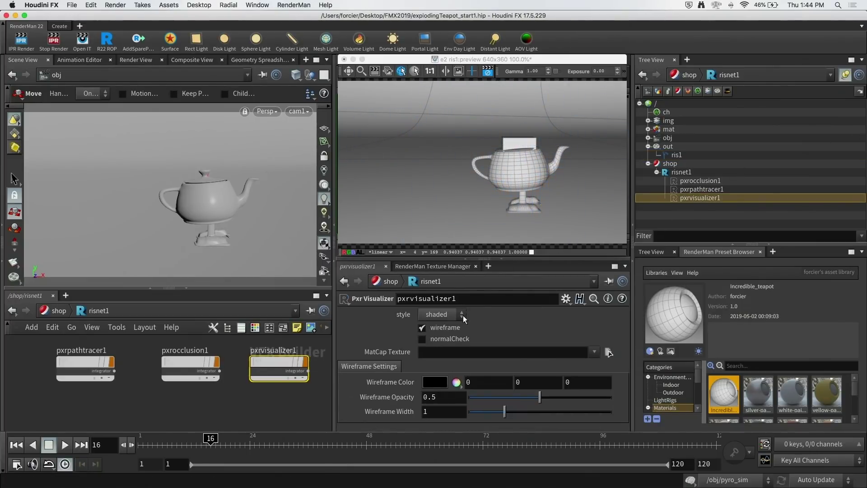
left_click(433, 381)
left_click(389, 293)
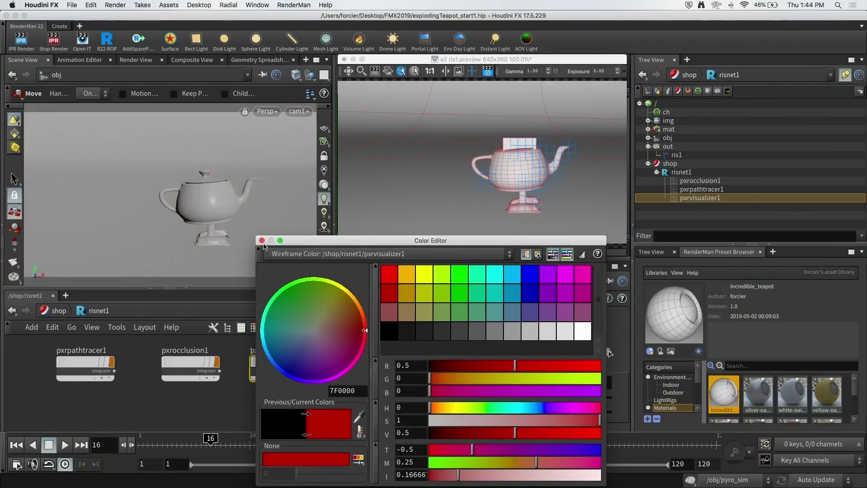
left_click(262, 240)
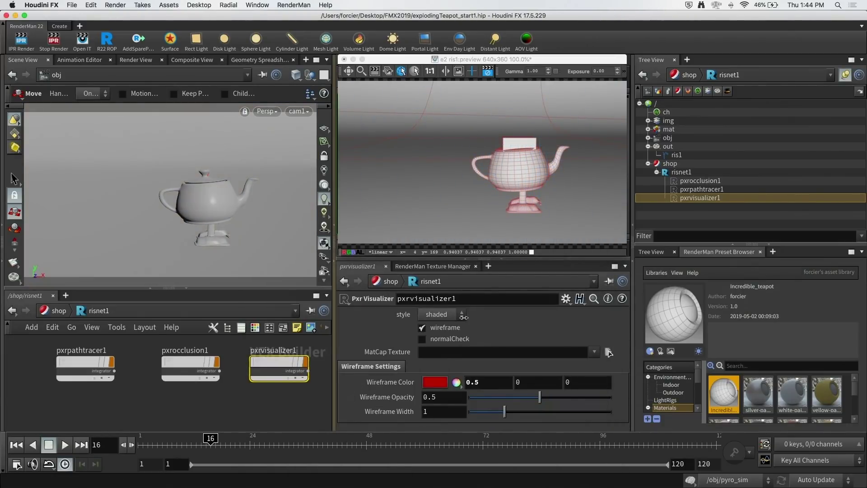
Turn off the visualizer's wireframe and set its style to flat
left_click(422, 327)
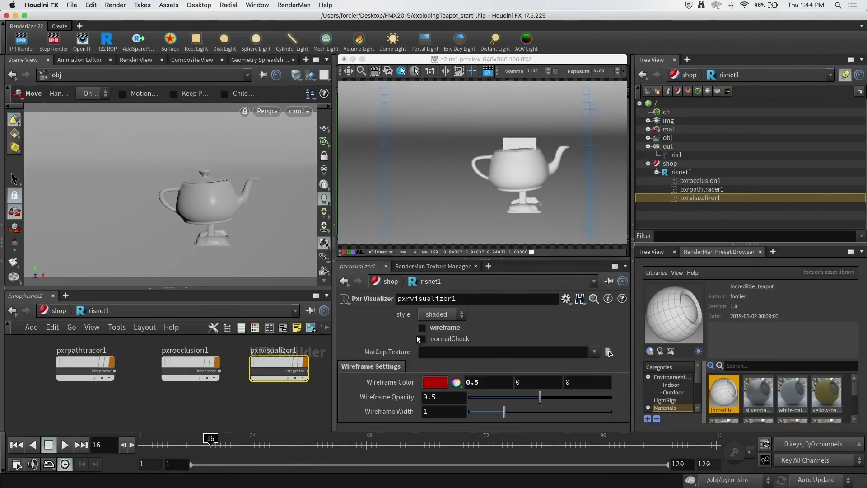
left_click(428, 316)
left_click(432, 354)
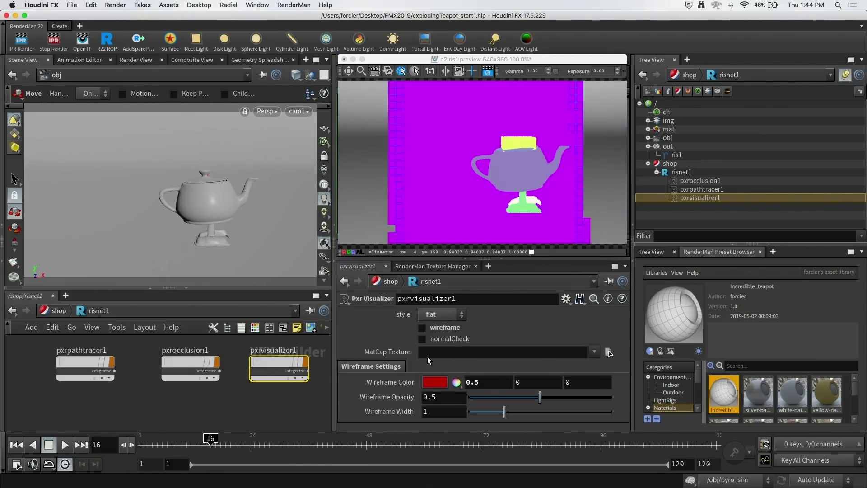
Set the ris1 render node's Integrator back to /shop/risnet1/pxrpathtracer1/ and go to frame 22
left_click(677, 155)
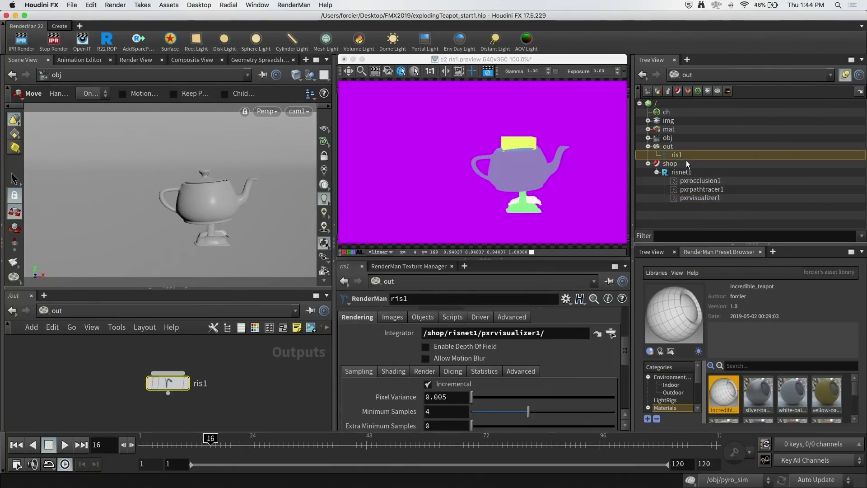
left_click(545, 332)
left_click_drag(545, 333, 497, 325)
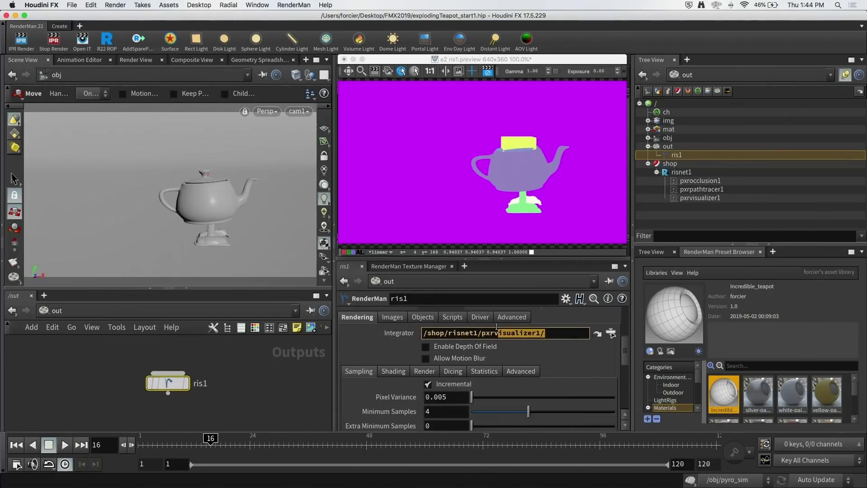
key("BackSpace")
key("BackSpace")
type("p")
key("Tab")
key("Return")
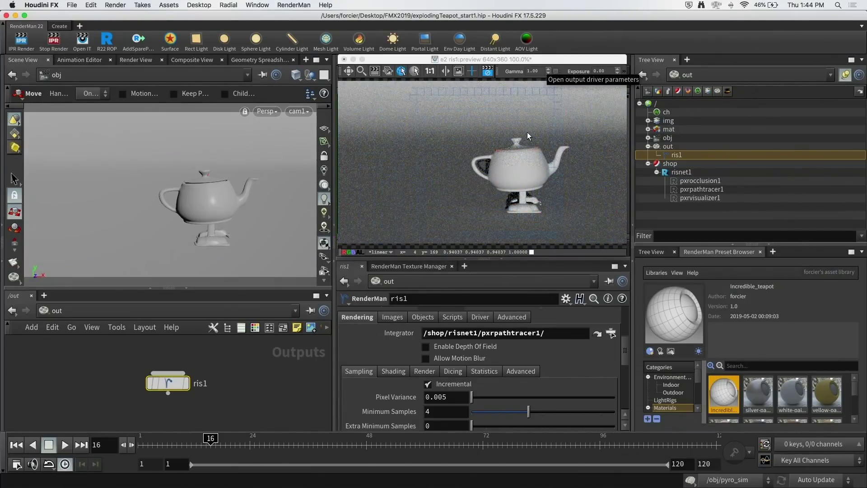
left_click(239, 448)
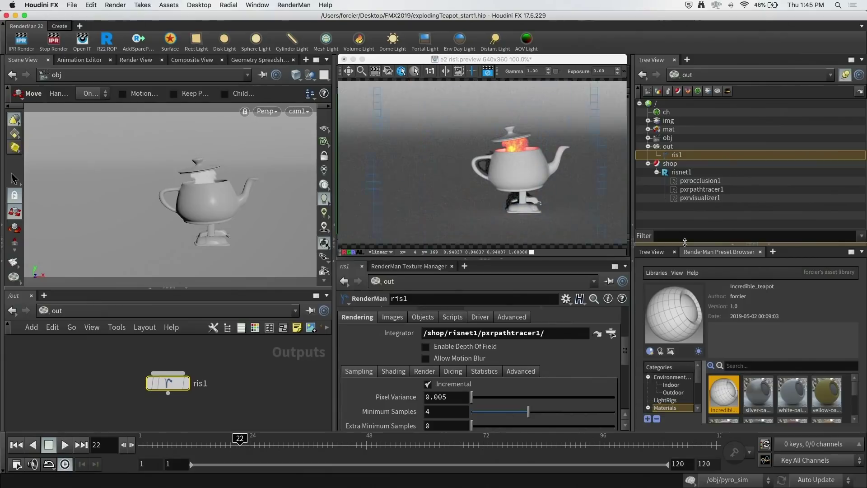
Enlarge the RenderMan Preset Browser and import the Blue marble material into the scene
left_click_drag(684, 242, 679, 150)
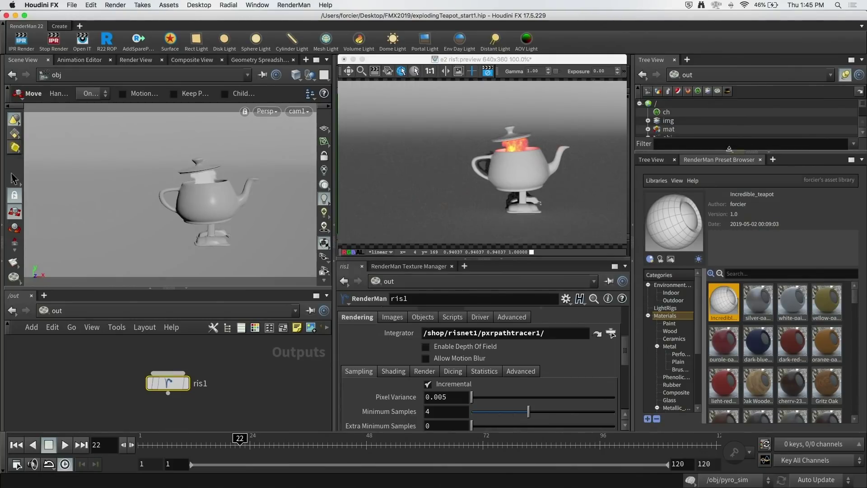
left_click_drag(730, 149, 727, 147)
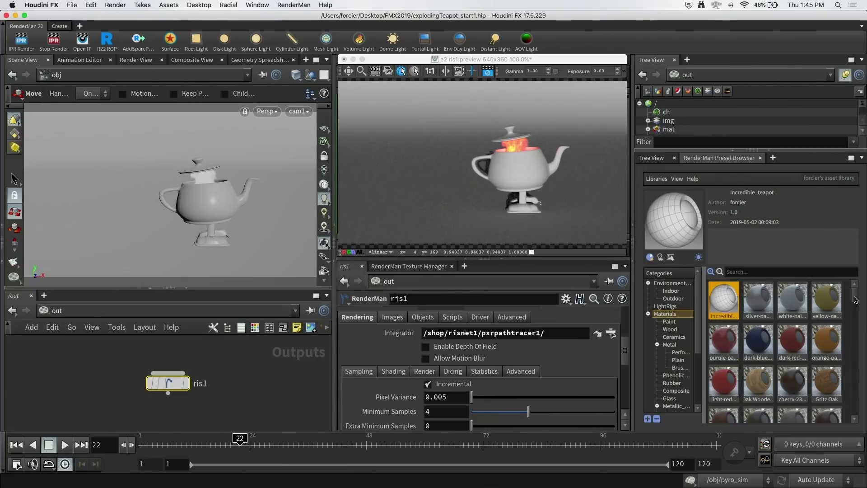
left_click_drag(856, 299, 860, 384)
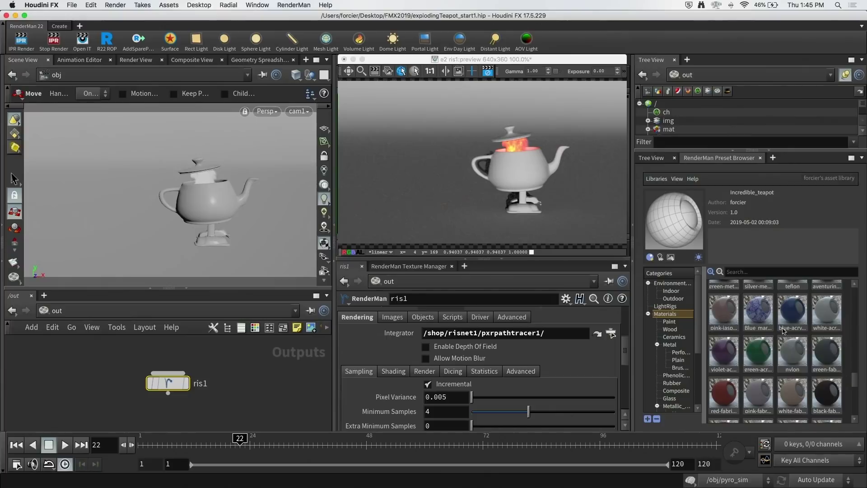
left_click(759, 316)
right_click(757, 313)
left_click(766, 328)
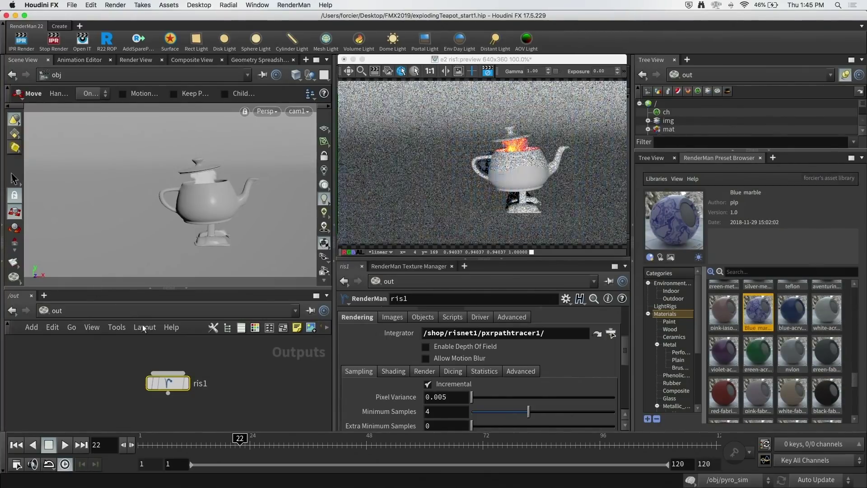
Assign the Blue_marble material from the mat network to the teapot's body, both feet and lid
left_click(102, 311)
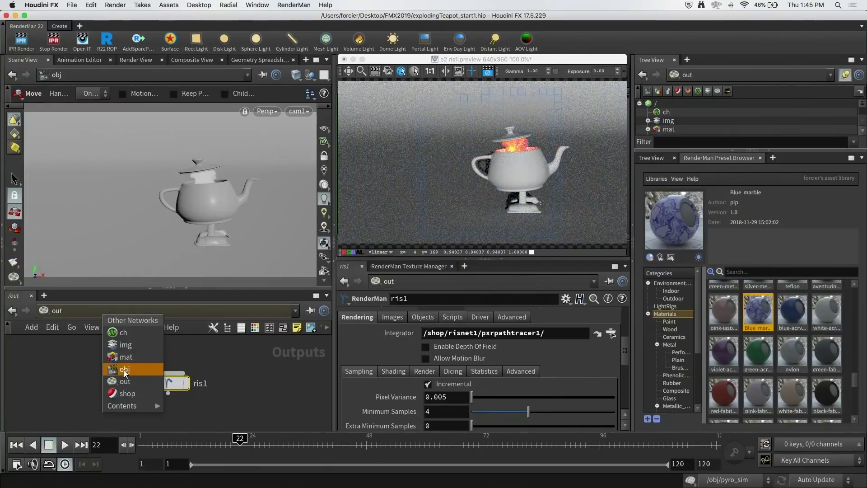
left_click(126, 357)
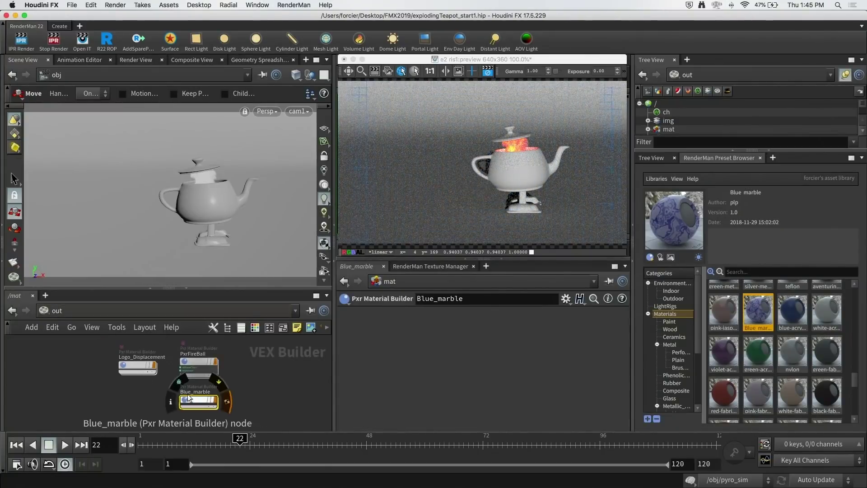
left_click_drag(206, 397, 200, 221)
key("Return")
left_click_drag(198, 400, 206, 239)
left_click_drag(198, 400, 224, 232)
left_click_drag(199, 401, 198, 158)
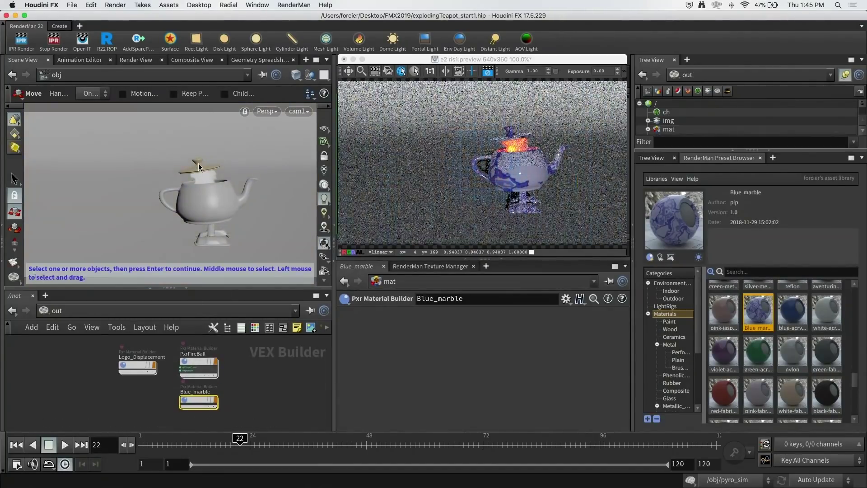
key("Return")
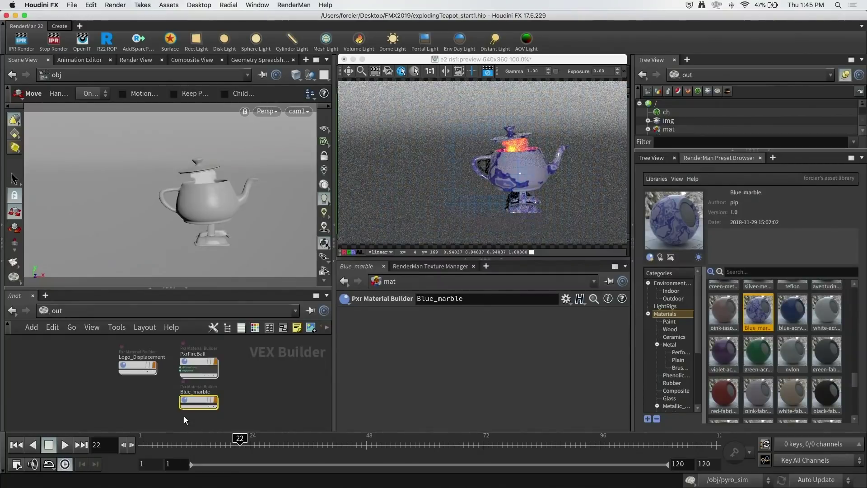
Open the Blue_marble material's network and examine its PxrSurface node and connections
double_click(198, 400)
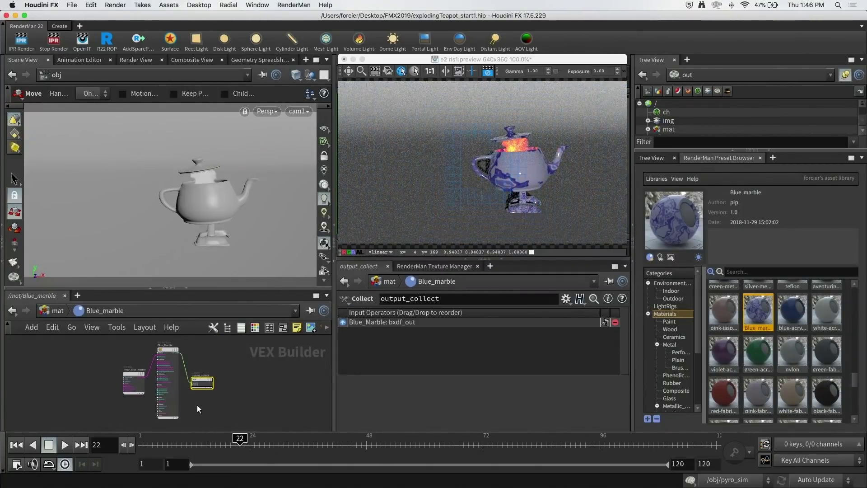
left_click(164, 348)
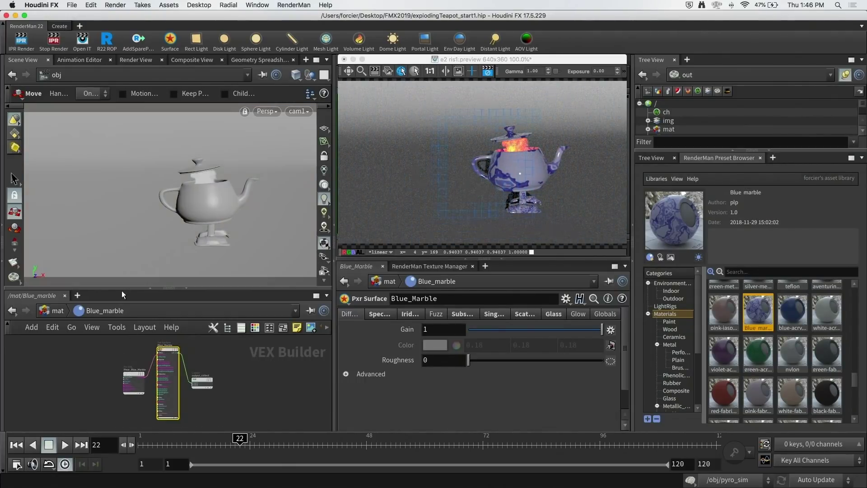
scroll(139, 358, "up", 5)
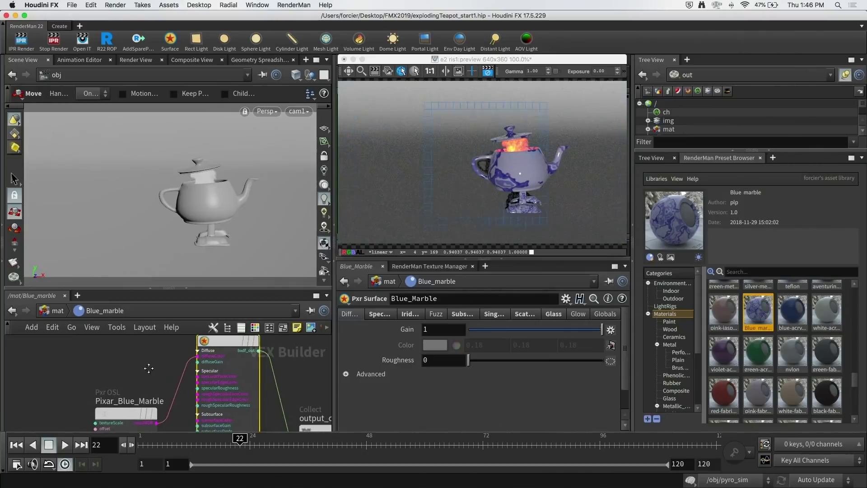
middle_click_drag(148, 368, 103, 383)
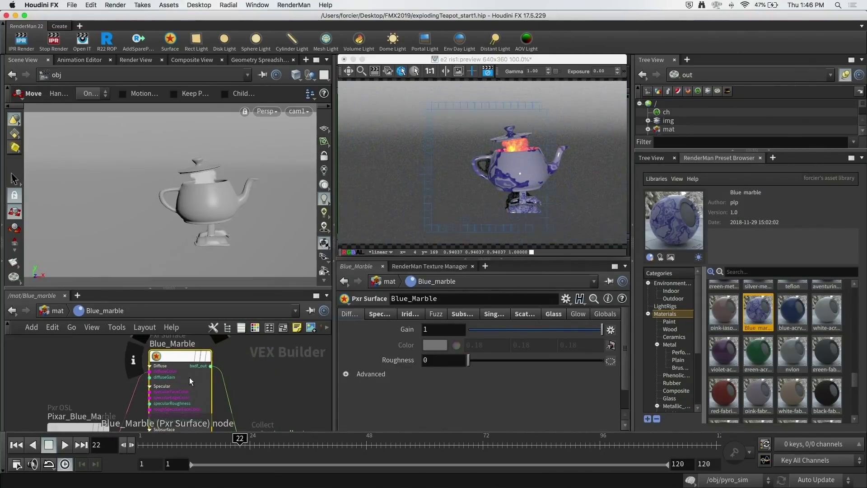
Examine the Blue_Marble surface's specular parameters, the Pixar_Blue_Marble OSL pattern, and the parent Blue_marble material builder
left_click(383, 313)
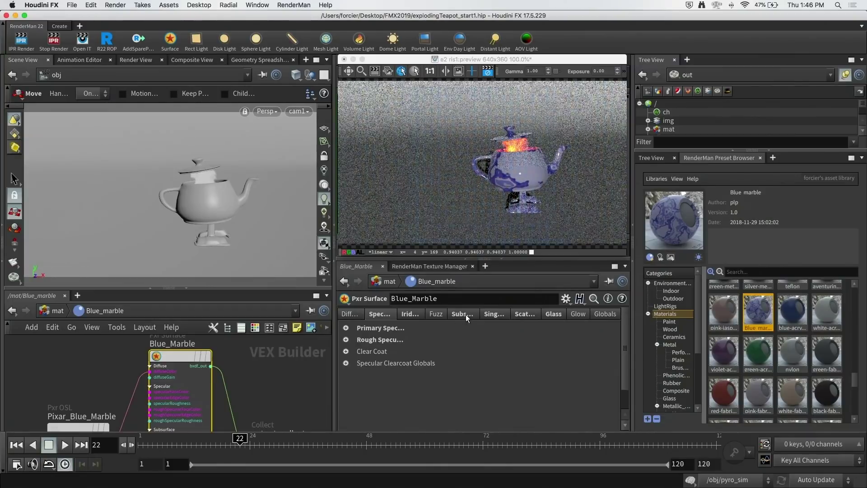
left_click(63, 427)
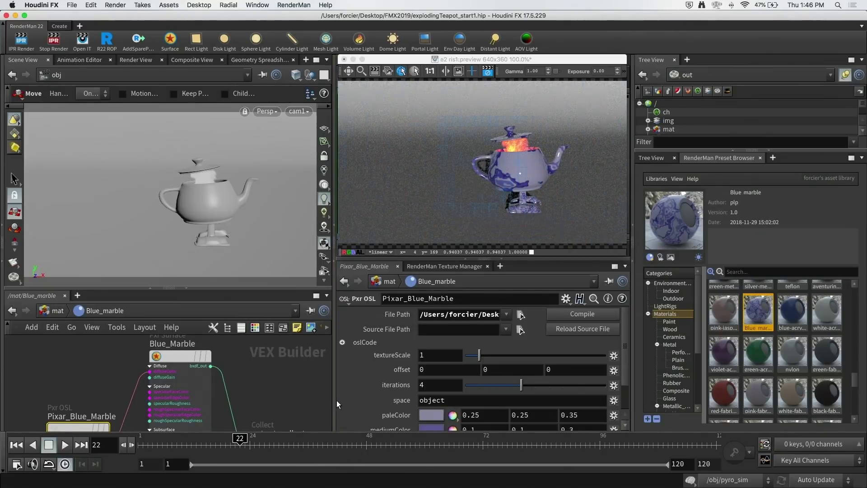
key("u")
mouse_move(188, 398)
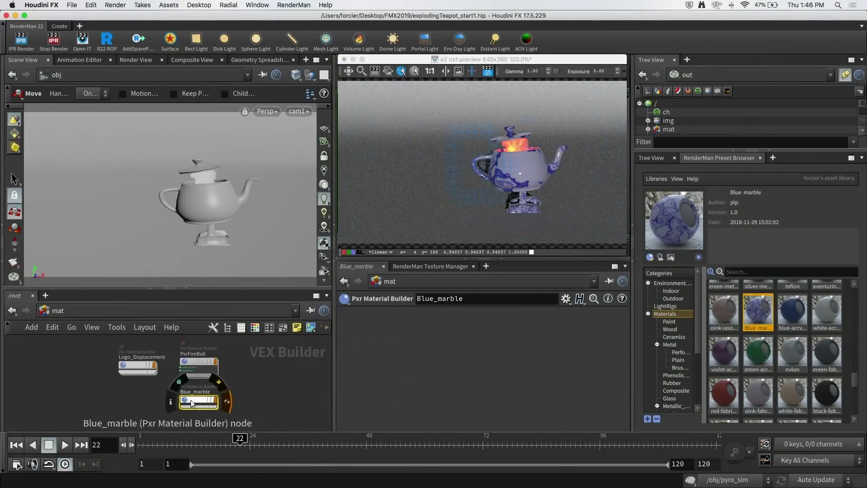
key("i")
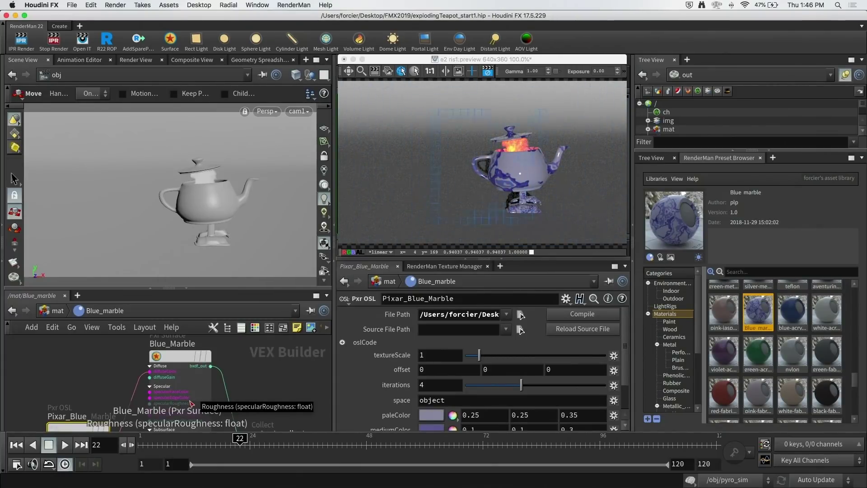
scroll(207, 405, "up", 3)
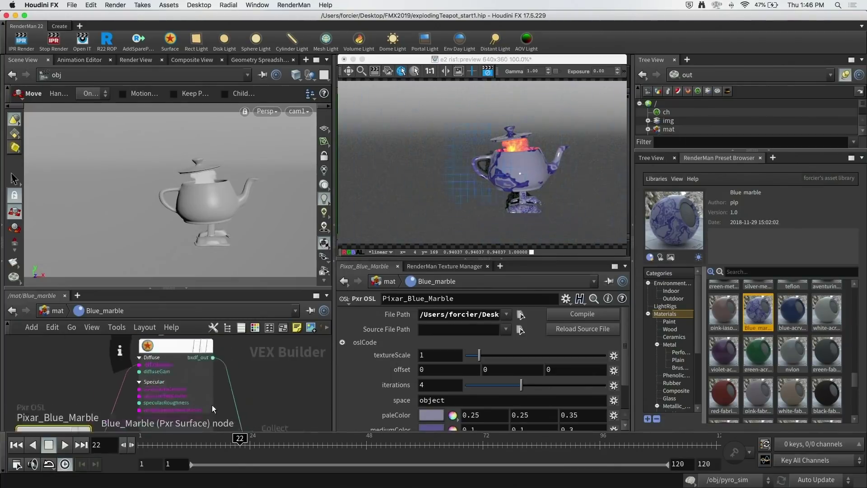
scroll(213, 405, "down", 5)
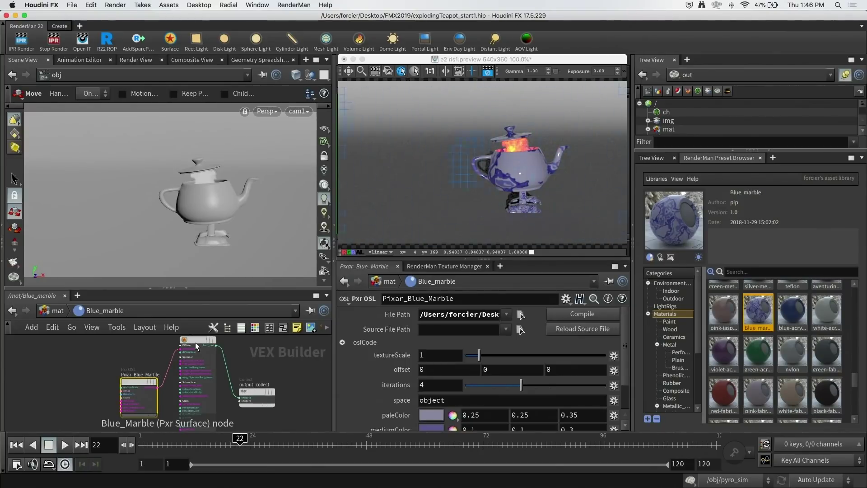
left_click(193, 337)
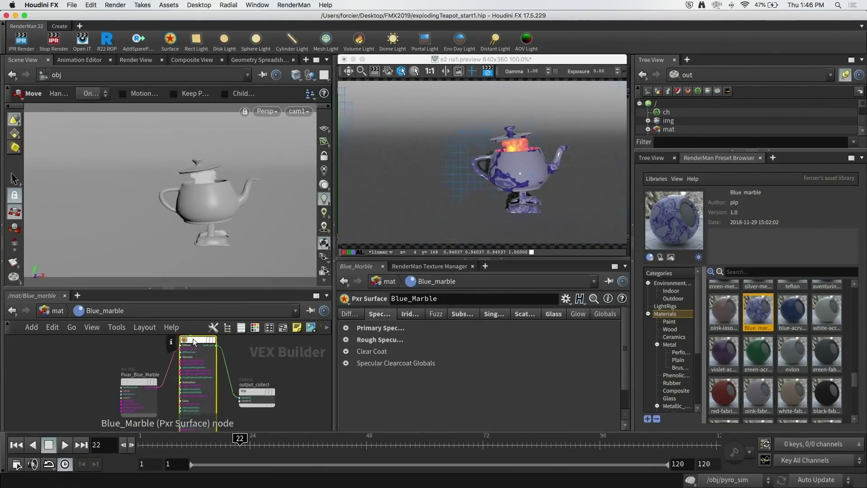
Promote textureScale and paleColor from the Pixar_Blue_Marble OSL node and return to the mat network
left_click(134, 379)
left_click(613, 354)
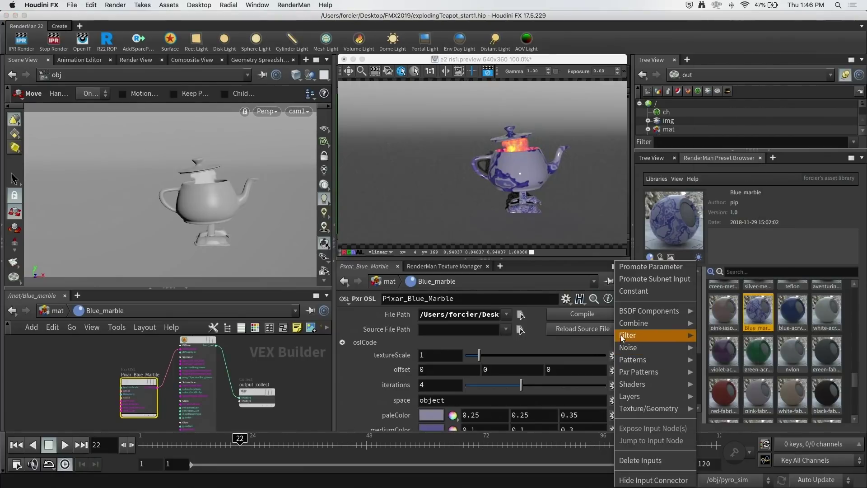
left_click(650, 266)
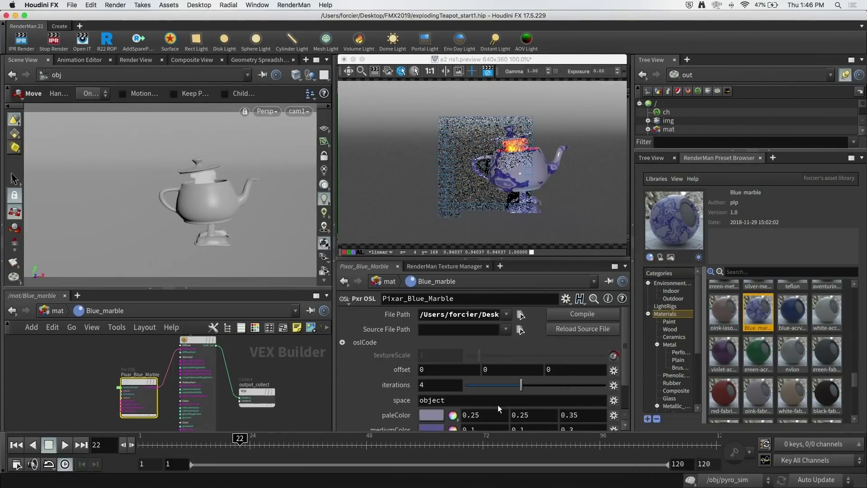
left_click(614, 415)
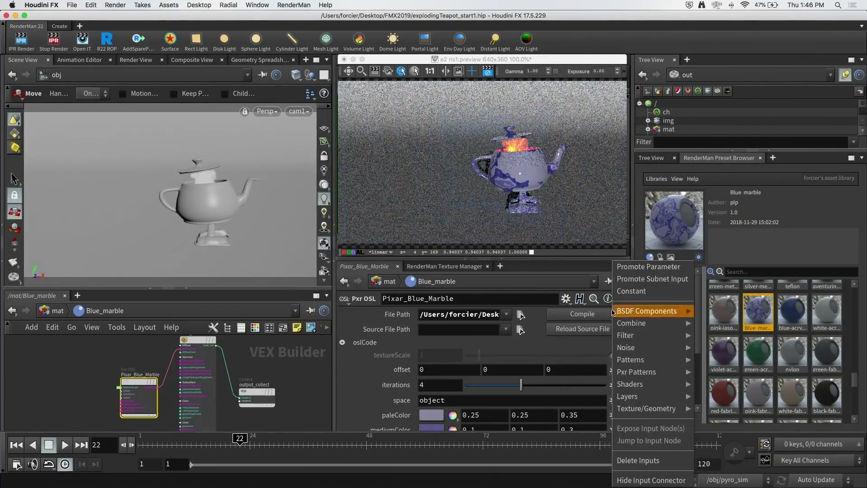
left_click(641, 279)
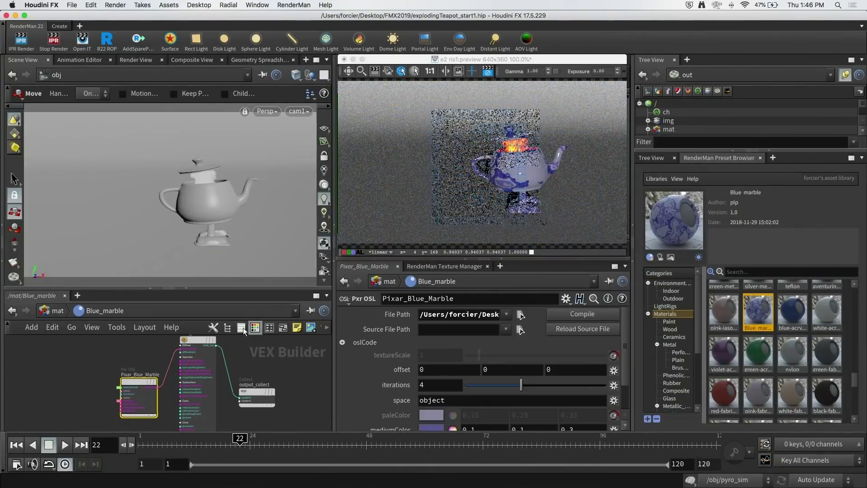
key("u")
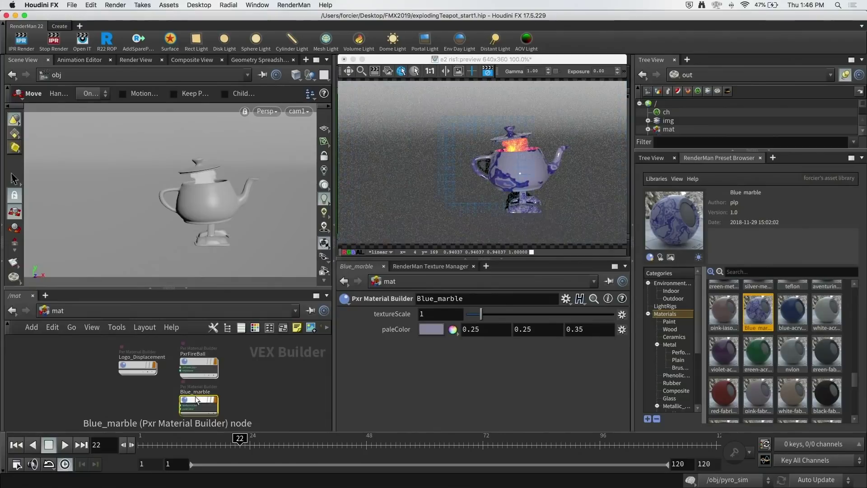
Set the Blue_marble material's textureScale to 1.9 and its paleColor to 0.292, 0.25, 0.35
mouse_move(196, 403)
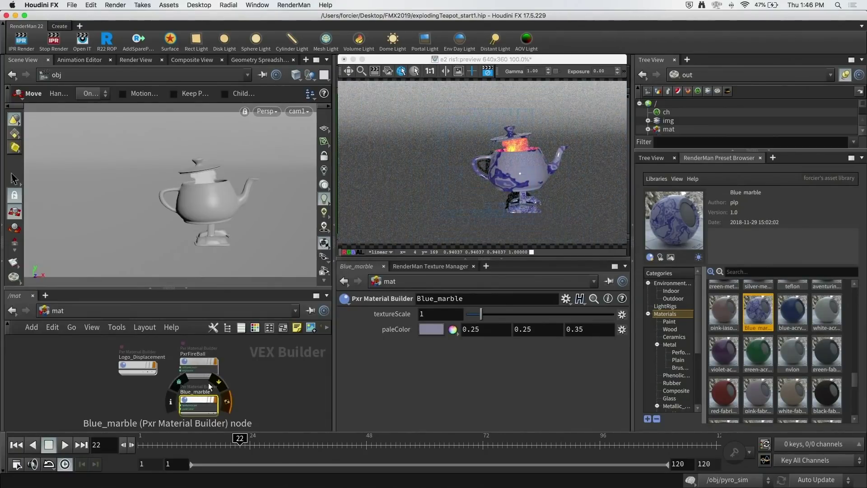
left_click_drag(467, 319, 508, 317)
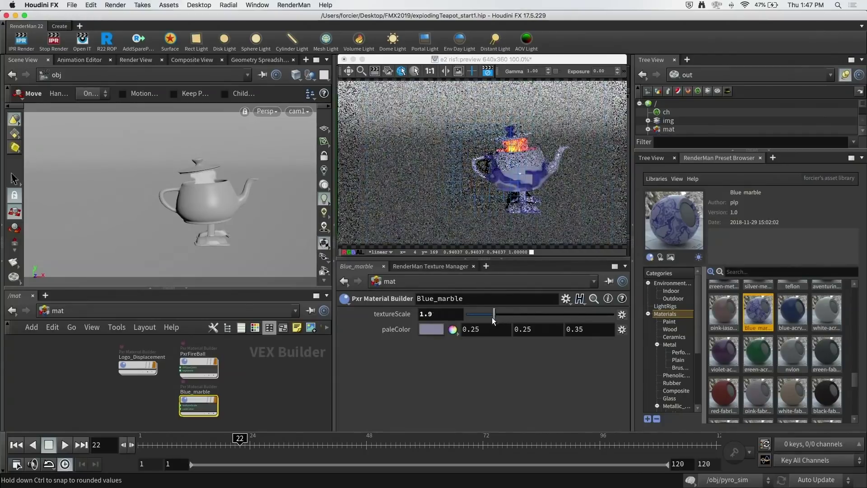
left_click(434, 331)
left_click(478, 365)
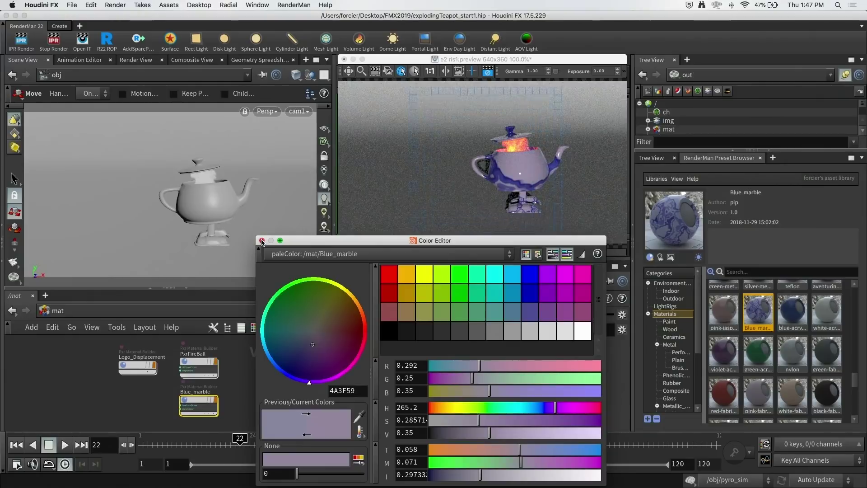
left_click(261, 240)
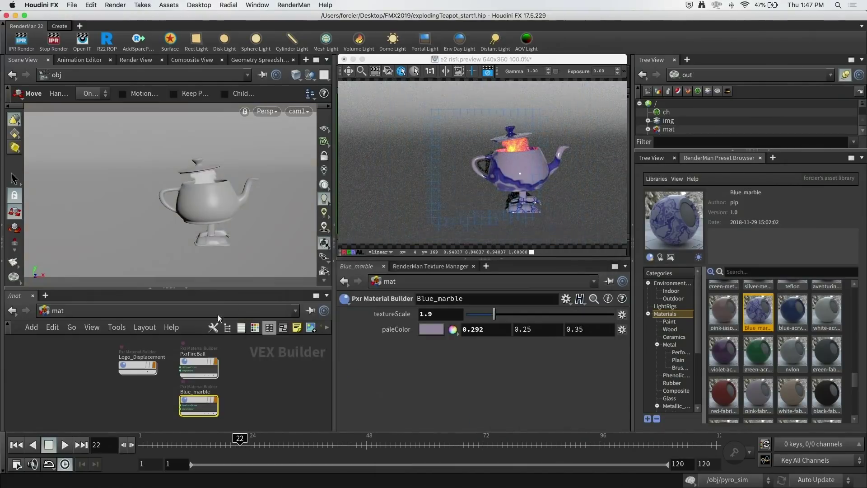
View the Create Digital Asset option for the Blue_marble material node without creating an asset
right_click(188, 399)
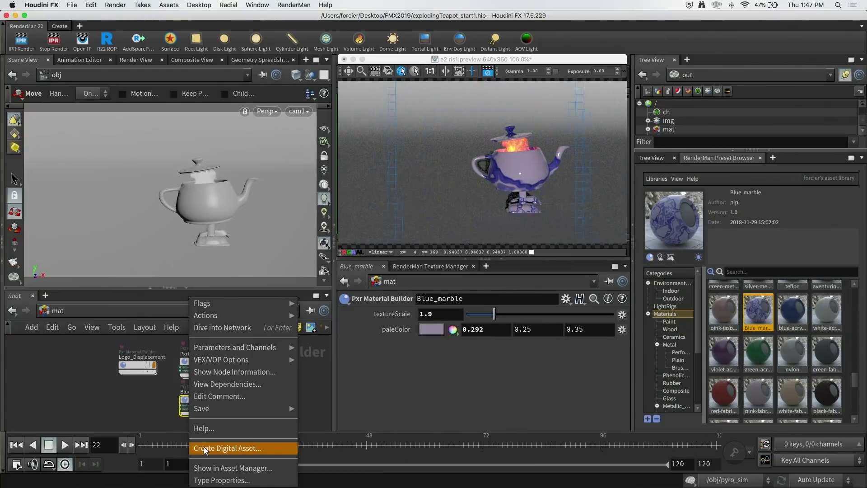
left_click(150, 407)
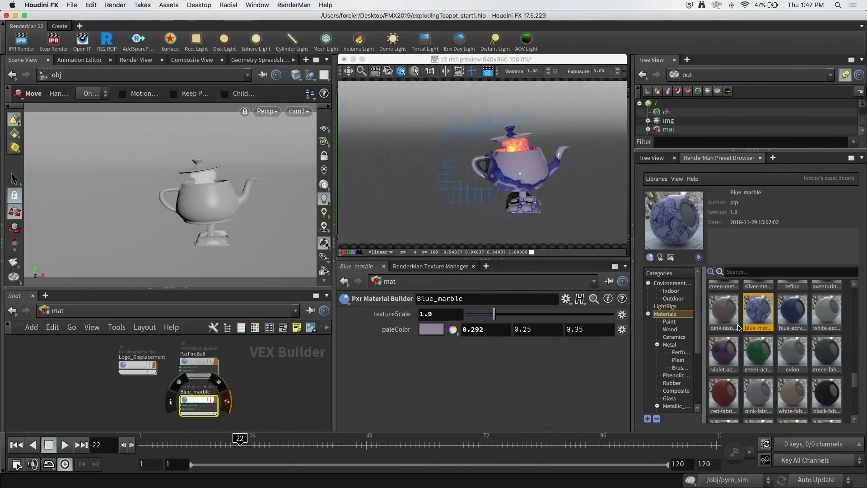
left_click(253, 400)
Go to frame 33, try purple and green as the PxrFireBall material's Diffuse Color, and settle on 0.75 grey
left_click(193, 360)
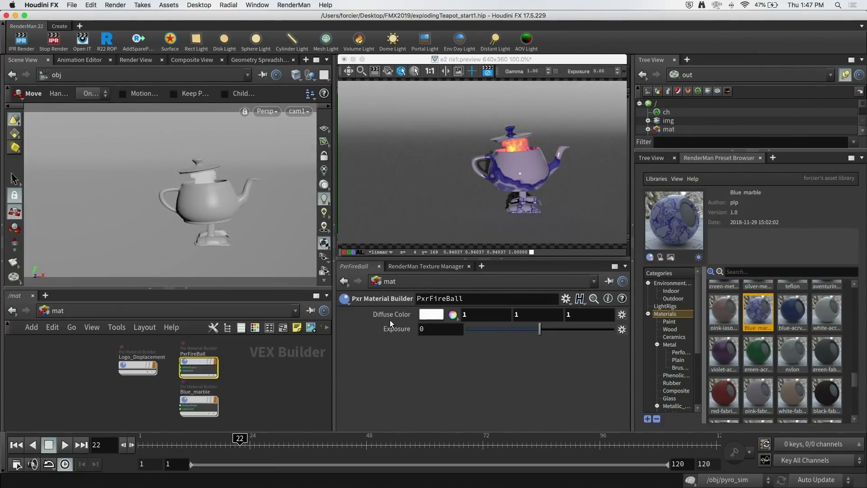
left_click(290, 441)
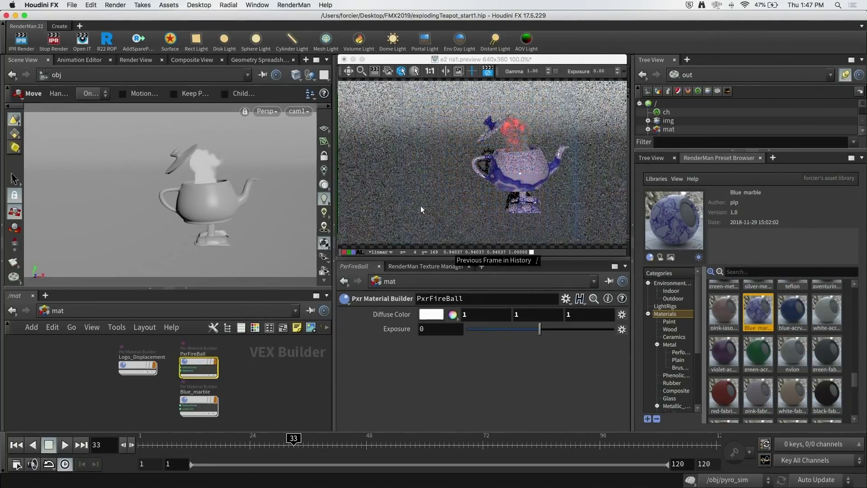
left_click(428, 314)
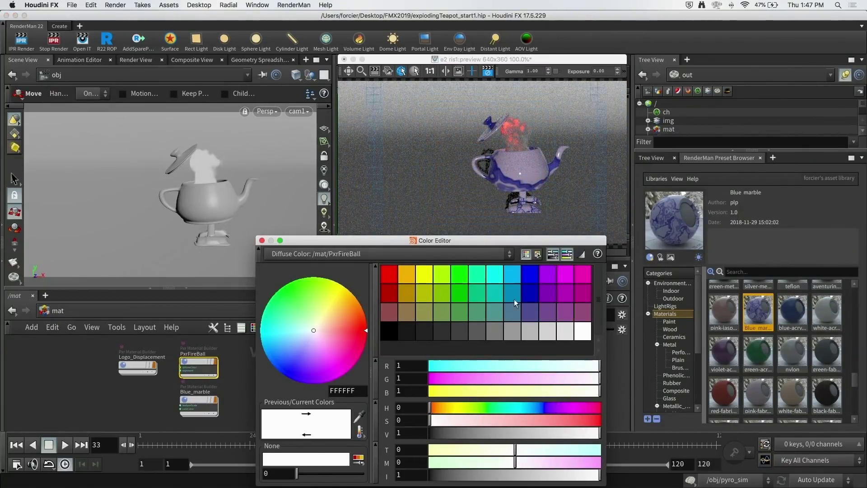
left_click(547, 296)
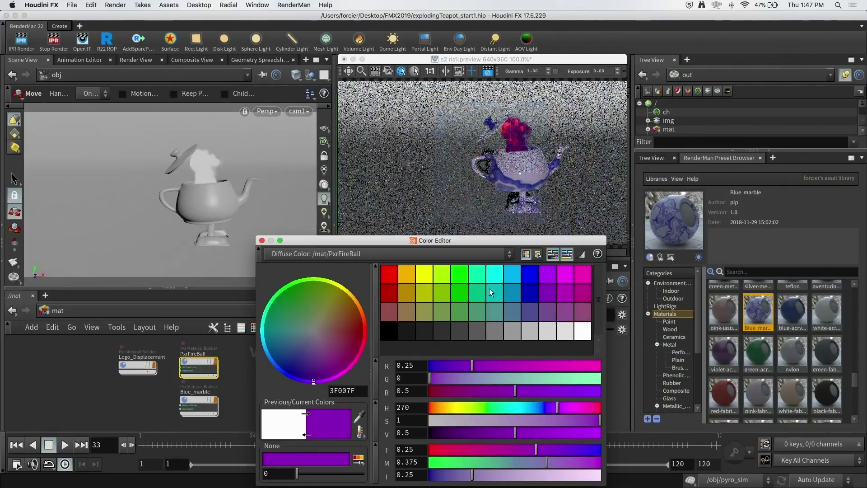
left_click(460, 286)
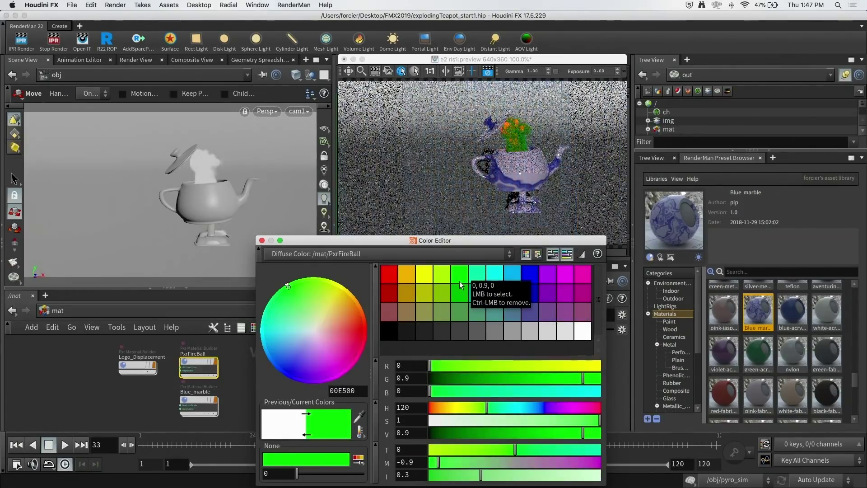
left_click(541, 334)
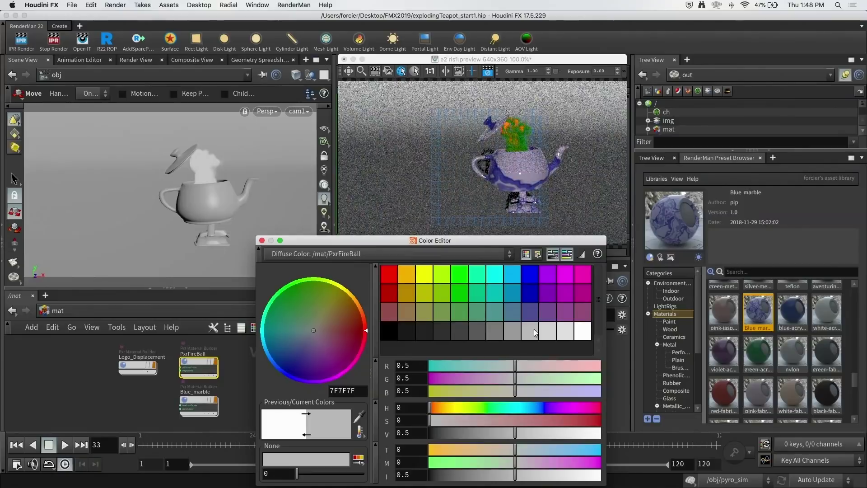
left_click(546, 335)
left_click(552, 336)
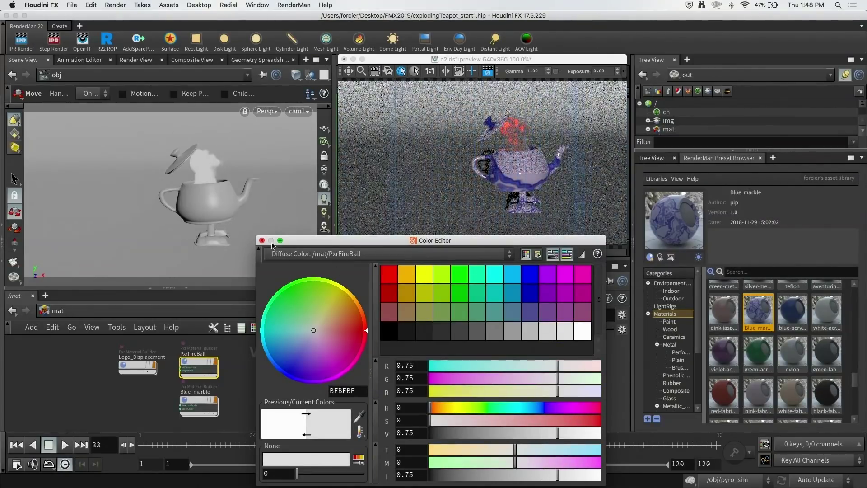
key("Escape")
Try PxrFireBall Exposure values of 5.8 and -13.7, settle on -1.5, and go to frame 29
left_click(556, 332)
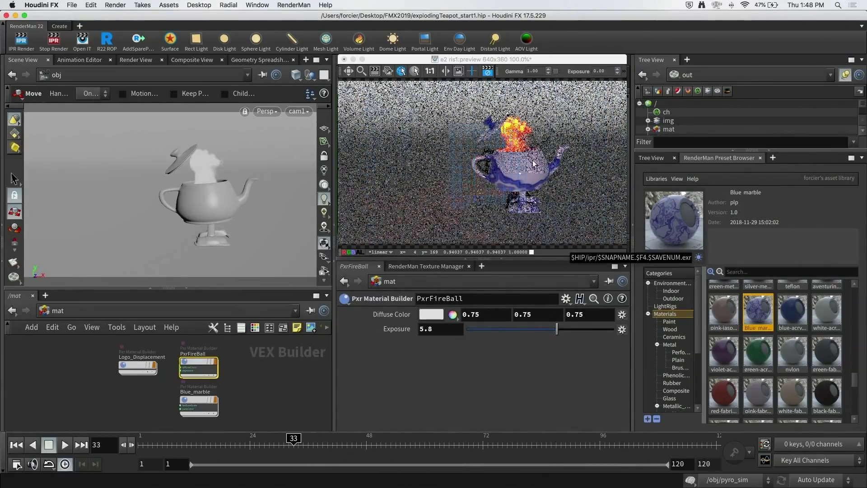
left_click(499, 328)
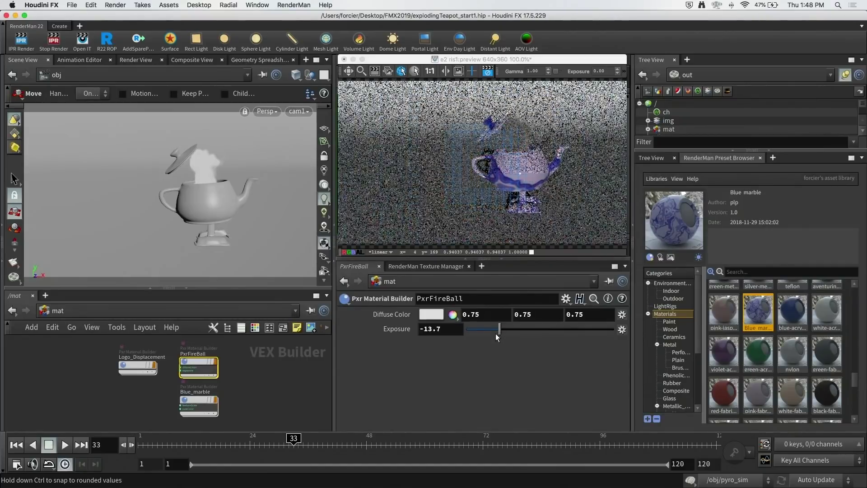
left_click(535, 328)
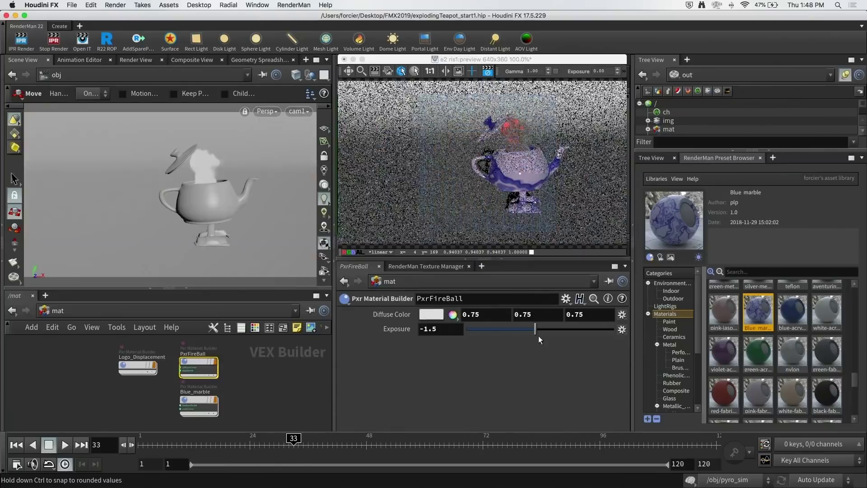
left_click(273, 441)
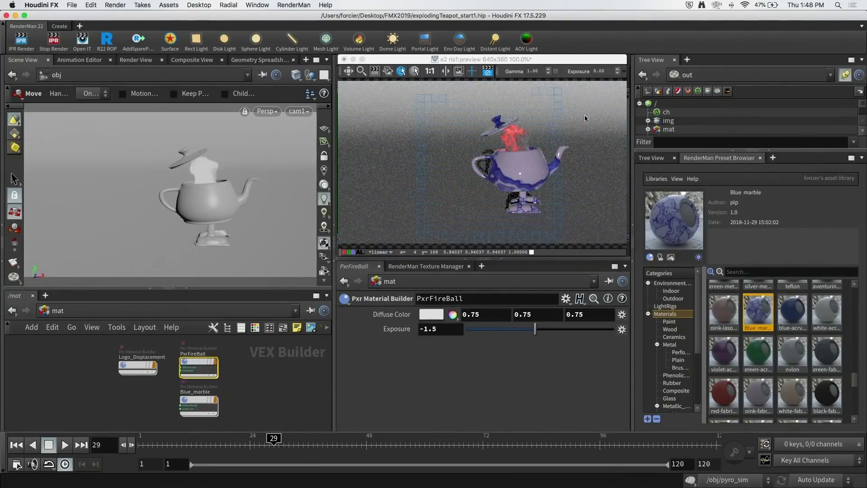
Search the RenderMan Preset Browser for "teap" and import the Incredible_teapot material into the scene
left_click(756, 271)
type("tealp")
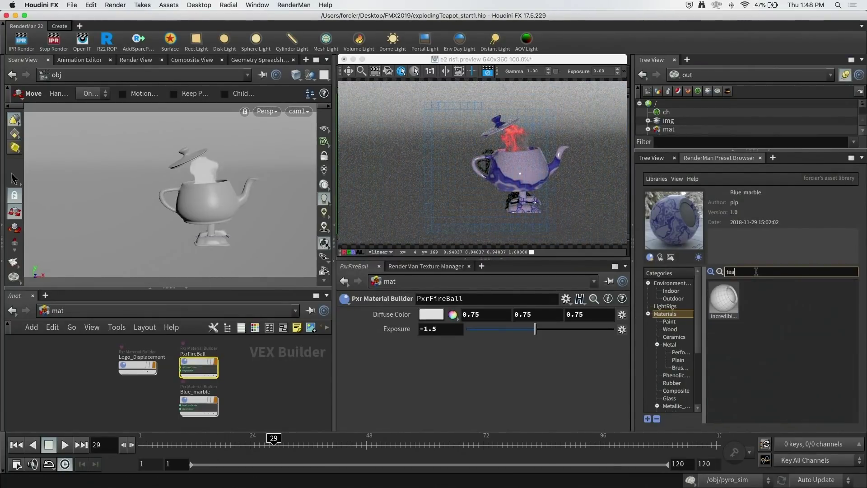
key("BackSpace")
left_click(724, 300)
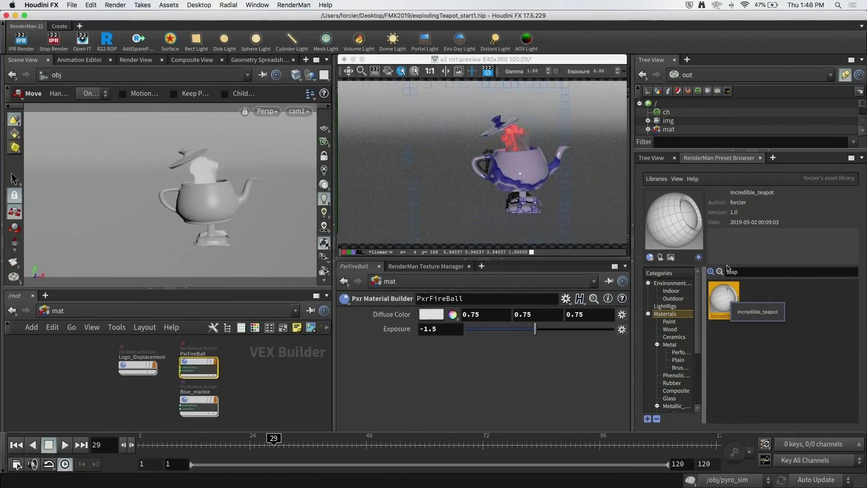
right_click(723, 291)
left_click(744, 321)
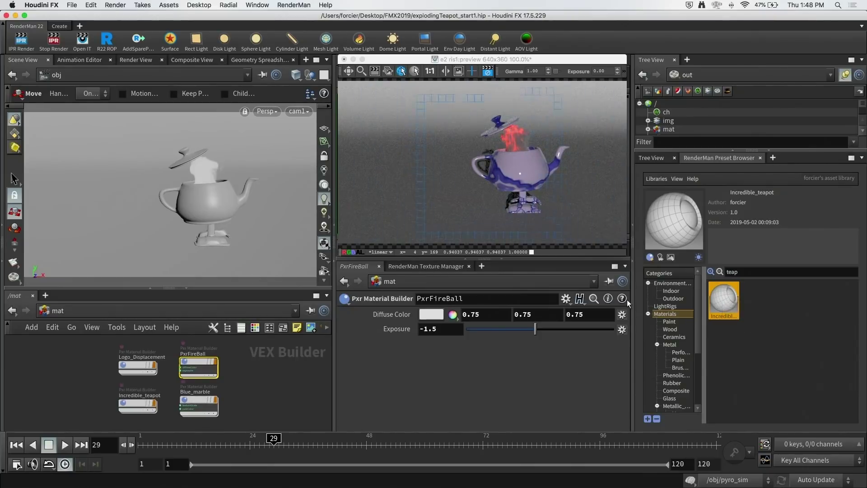
Assign the Incredible_teapot material from the mat network to the teapot's body, feet and lid
left_click_drag(137, 406, 204, 199)
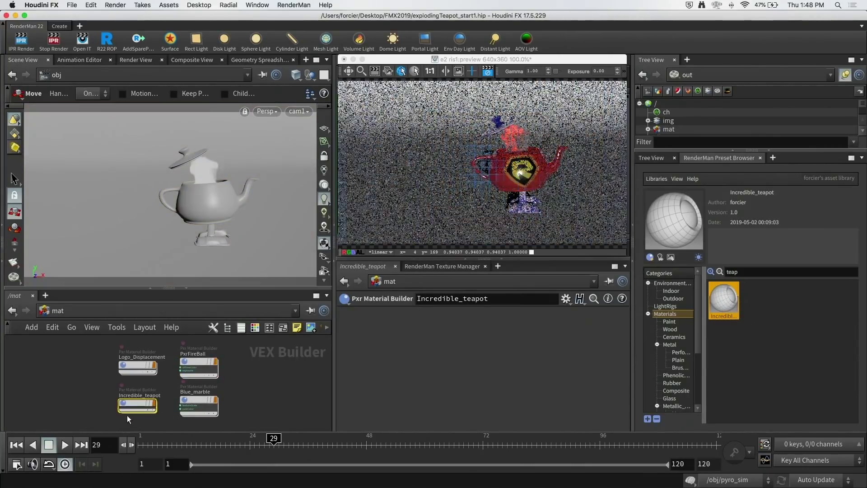
left_click_drag(136, 406, 204, 250)
left_click_drag(130, 403, 181, 164)
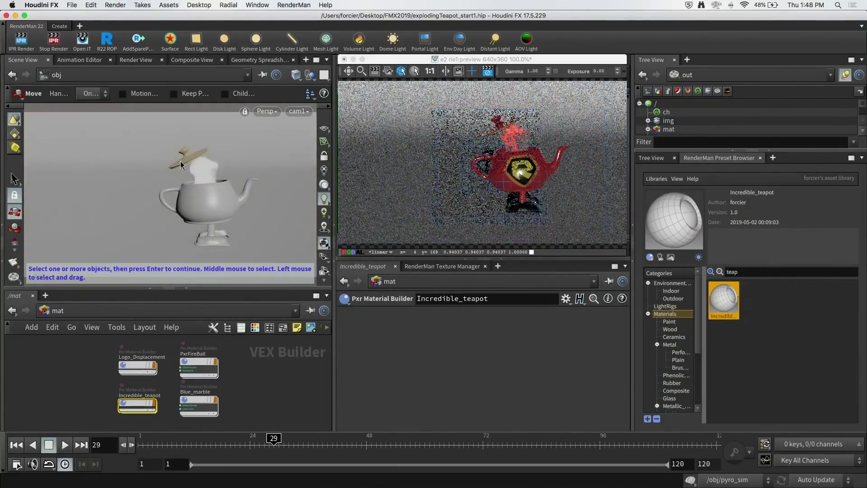
key("Return")
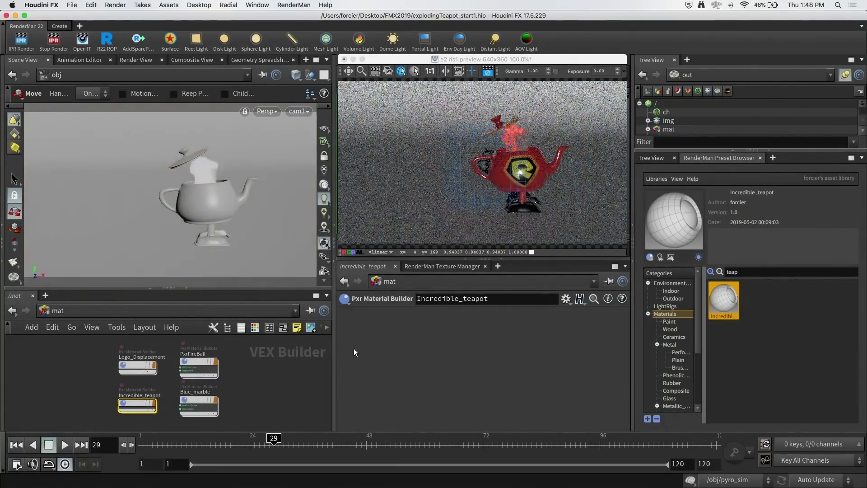
Examine the node network inside the Incredible_teapot material and the LightRigs presets in the Preset Browser
double_click(126, 409)
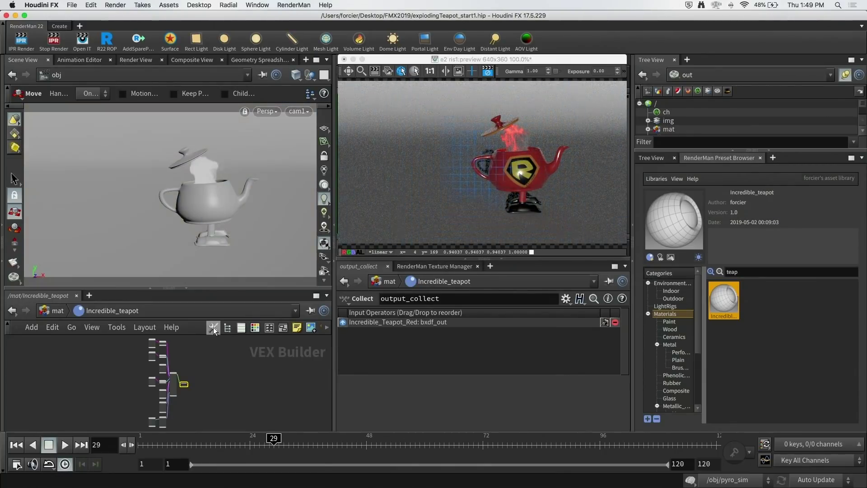
key("u")
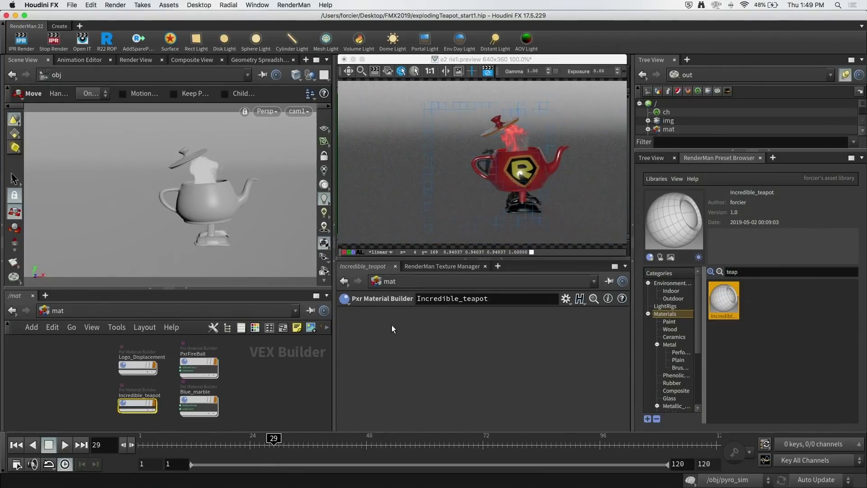
left_click_drag(721, 149, 718, 222)
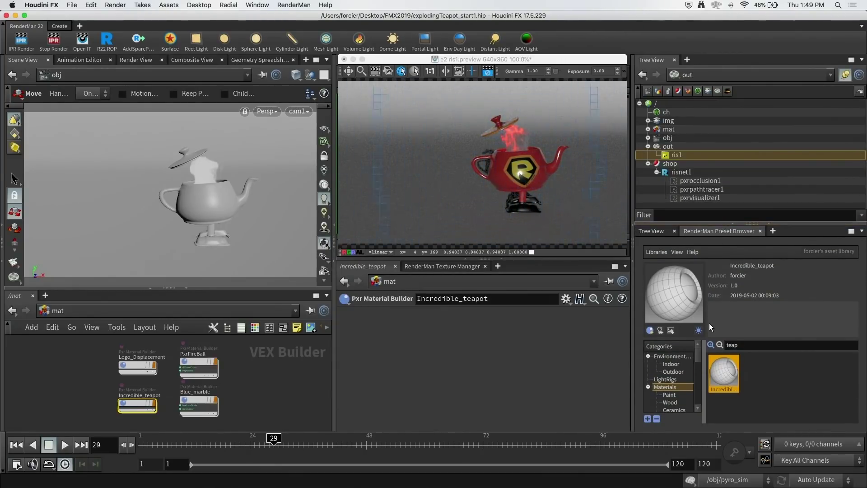
left_click(671, 379)
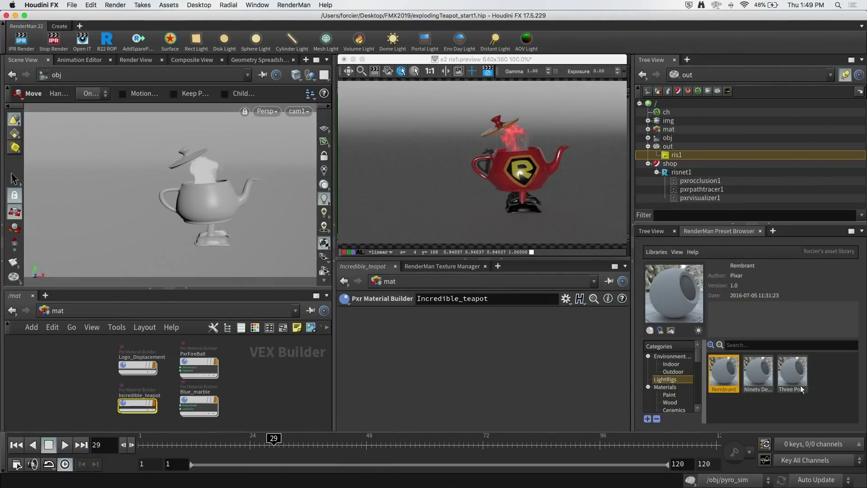
Add a Pxr Environment Day Light to the obj network, placing its node beside the walking_teapot and backdrop nodes
left_click(648, 138)
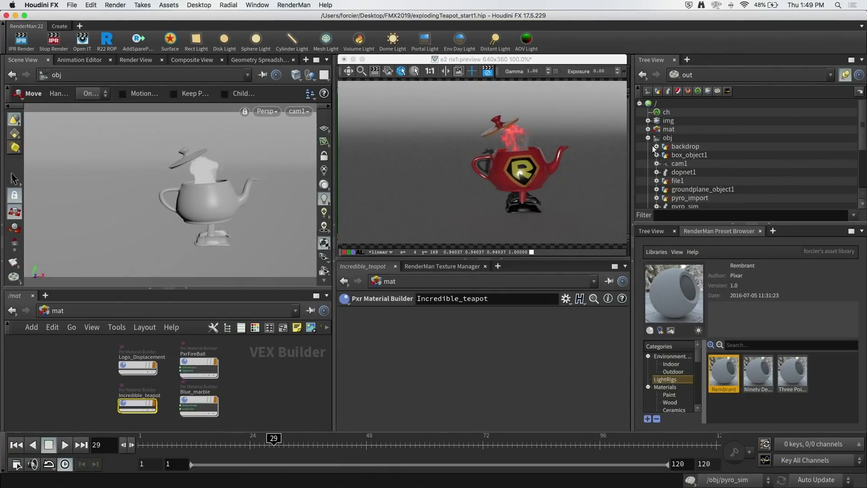
left_click_drag(863, 112, 862, 127)
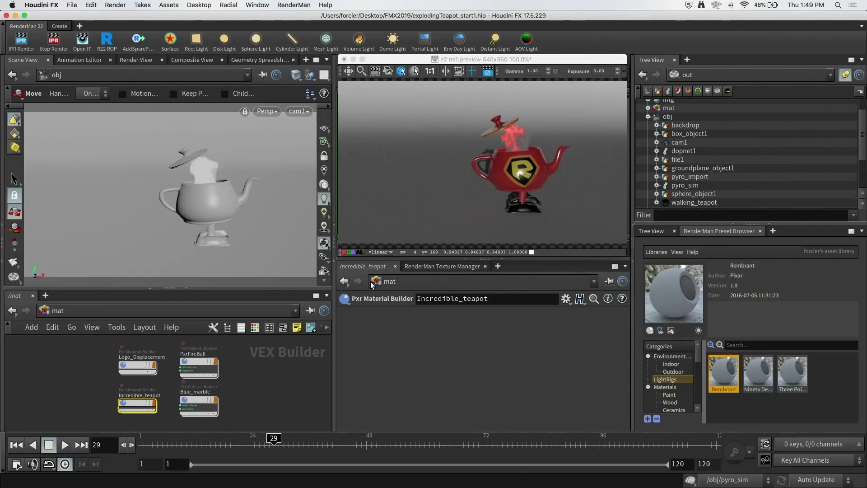
left_click(282, 311)
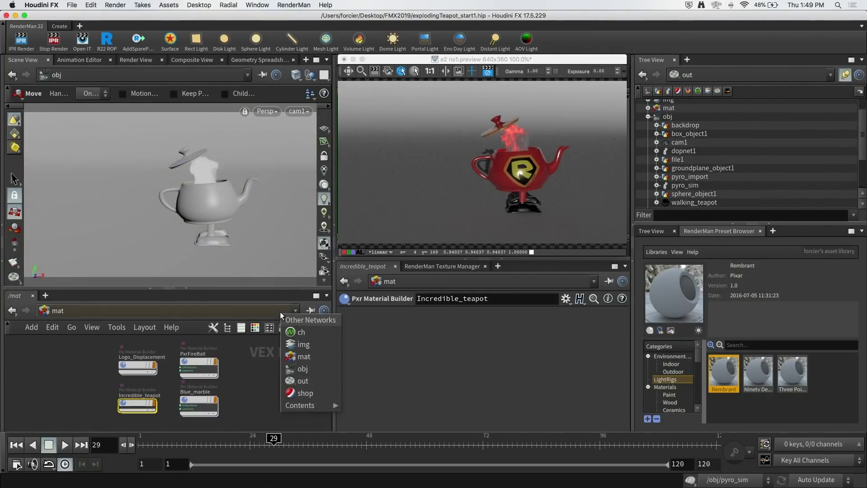
left_click(302, 368)
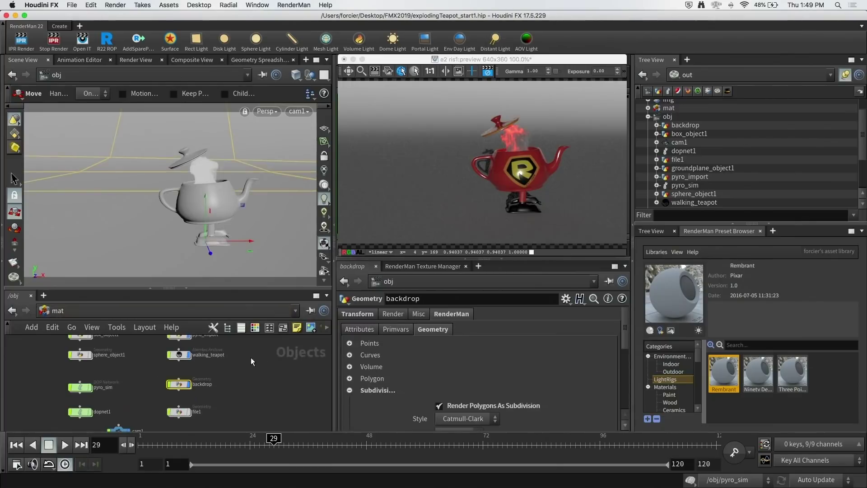
key("Tab")
type("env")
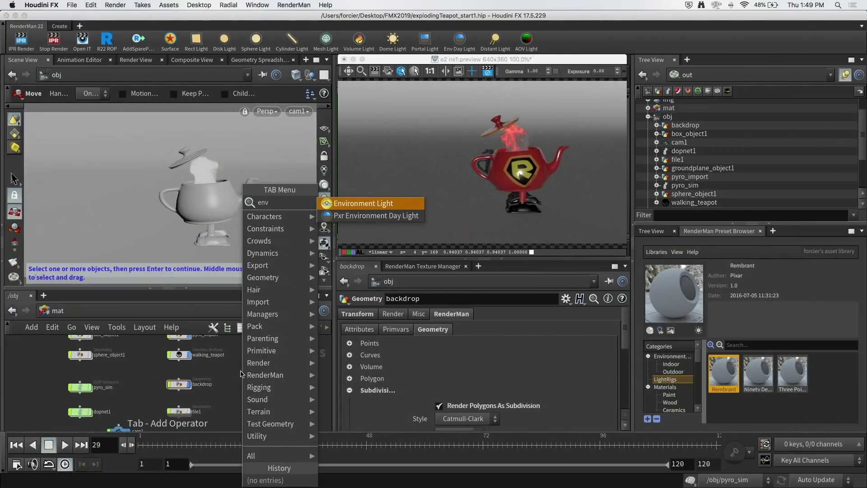
key("Return")
left_click(251, 367)
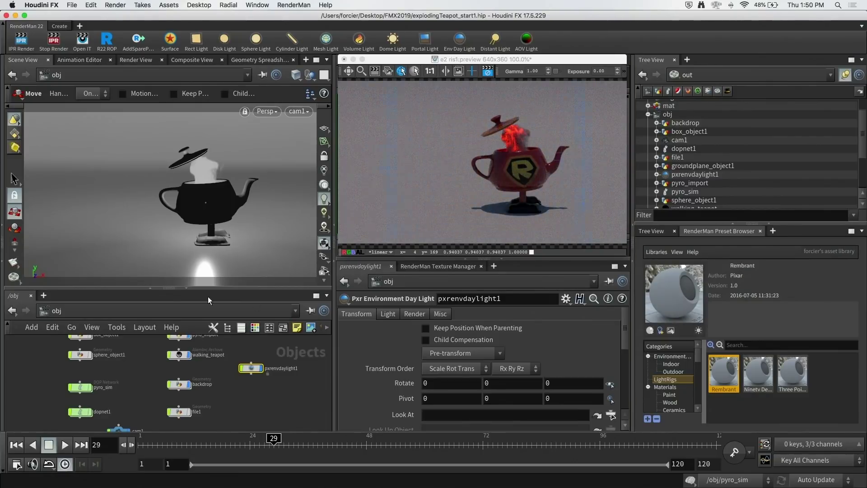
left_click(300, 409)
left_click(738, 343)
type("oak")
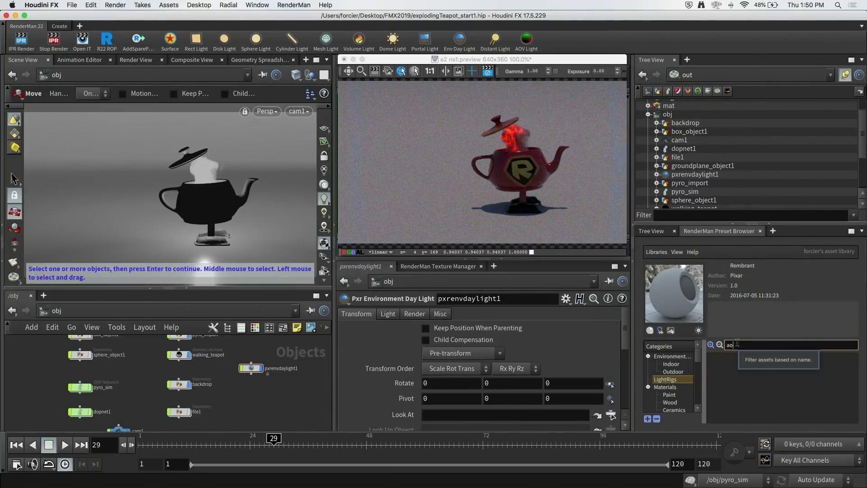
key("BackSpace")
key("BackSpace")
key("BackSpace")
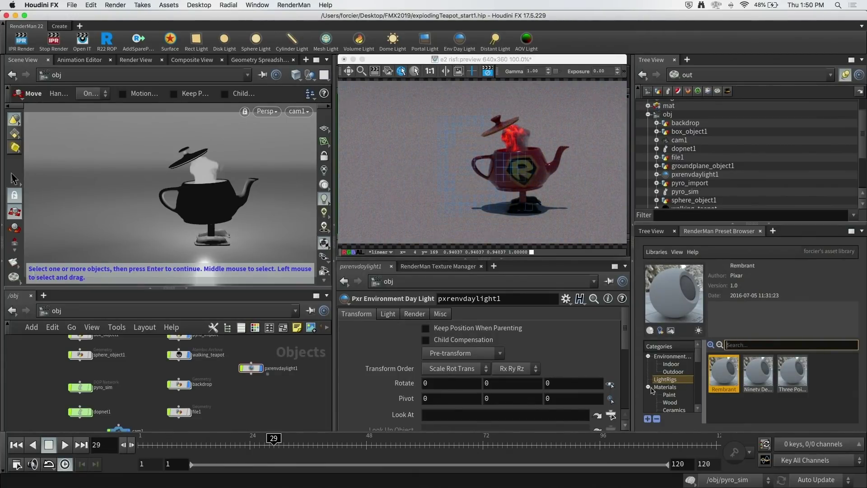
Search the Materials presets for "oak" and import the Oak Wooden Floor material into the scene
left_click(666, 387)
left_click(747, 344)
type("oak")
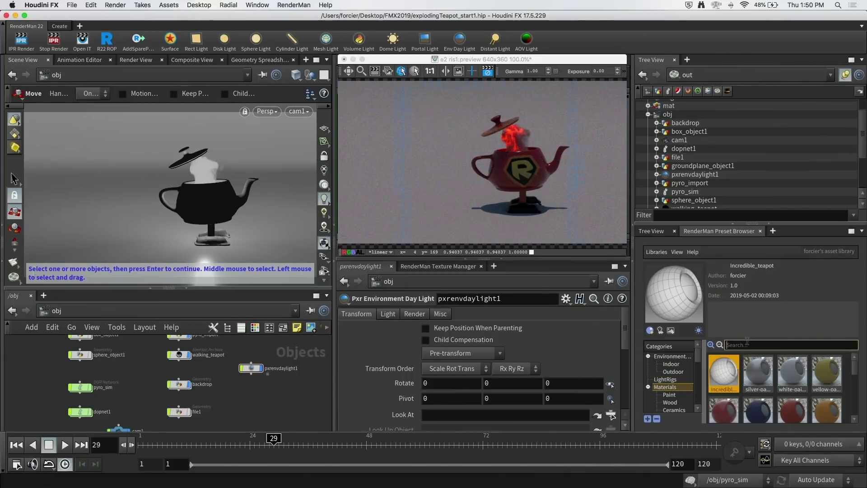
left_click(723, 371)
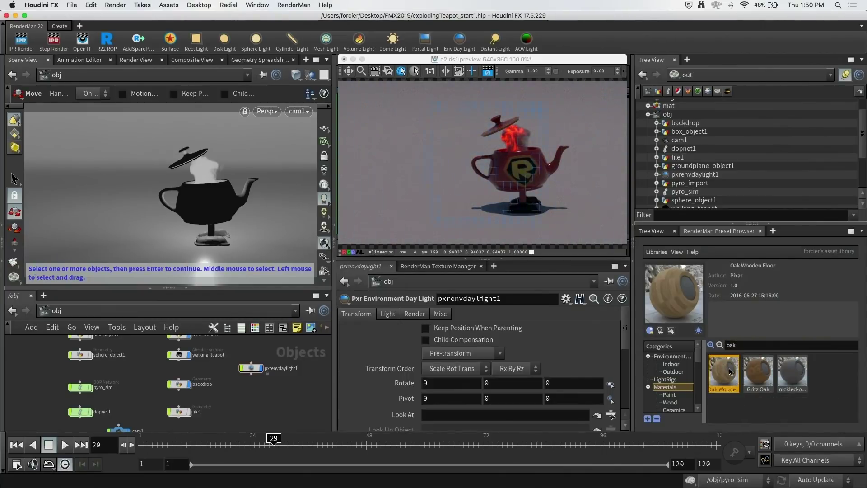
right_click(728, 369)
left_click(776, 375)
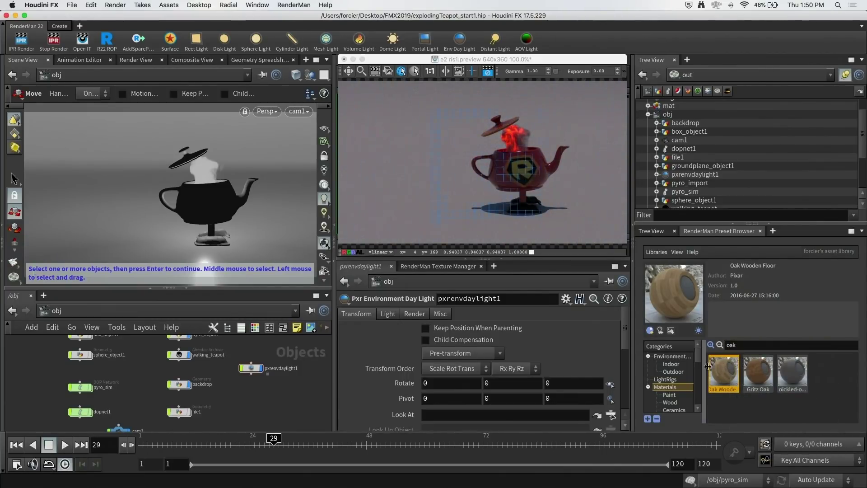
Assign the Oak_Wooden_Floor material from the mat network to the backdrop and return to the obj network
left_click(139, 309)
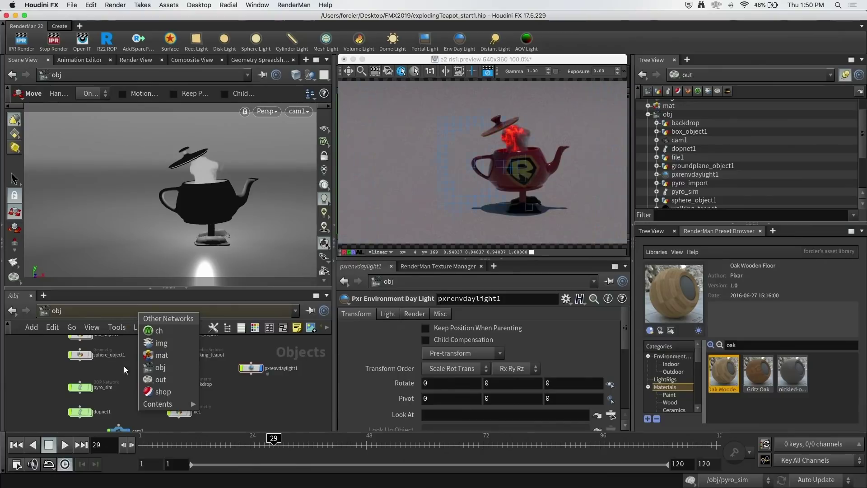
left_click(161, 357)
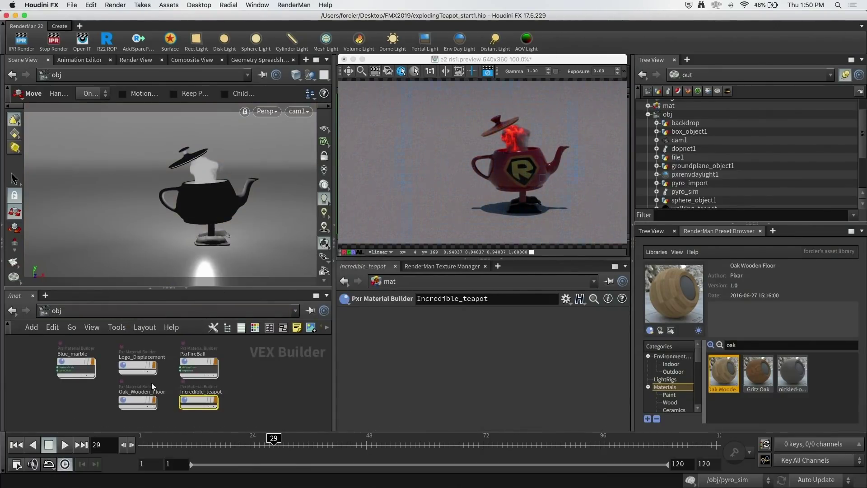
left_click(135, 398)
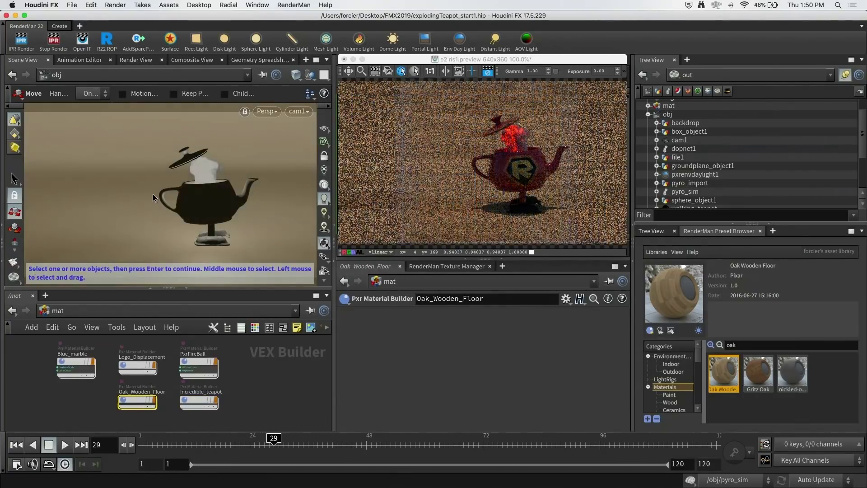
left_click(75, 310)
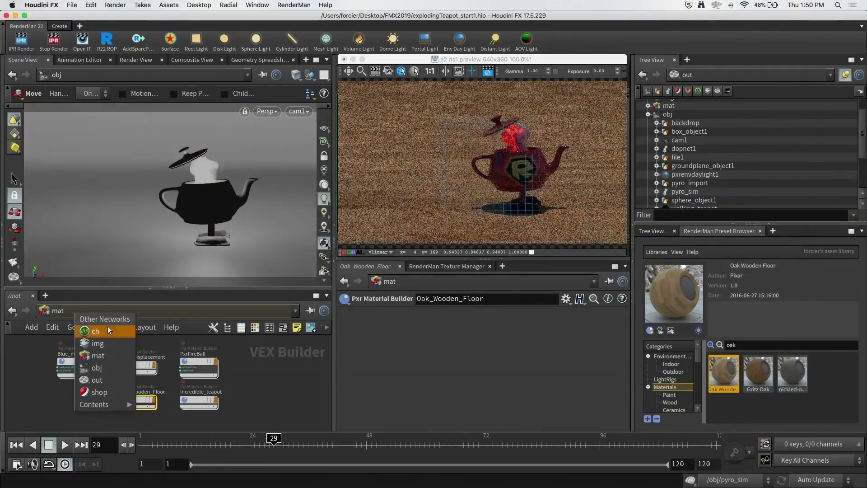
left_click(96, 367)
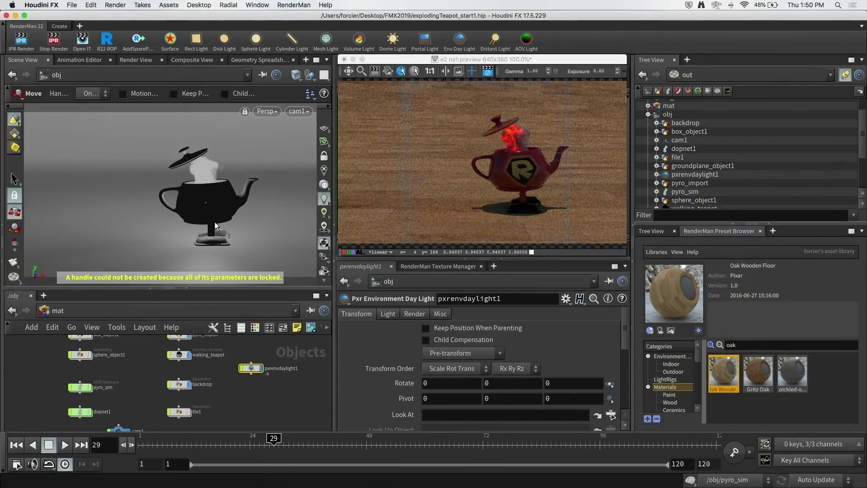
Add a Pxr Rect Light aligned with a close-up front view of the teapot's body
key("Escape")
scroll(214, 216, "up", 5)
scroll(219, 205, "up", 1)
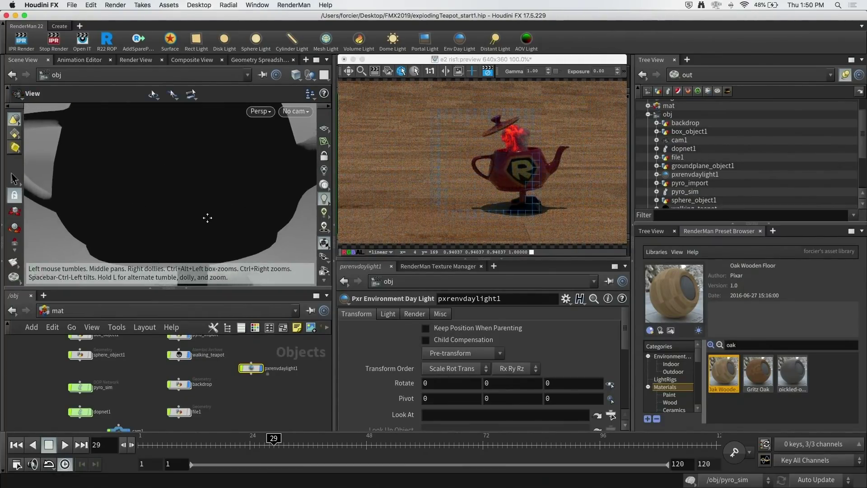
key("t")
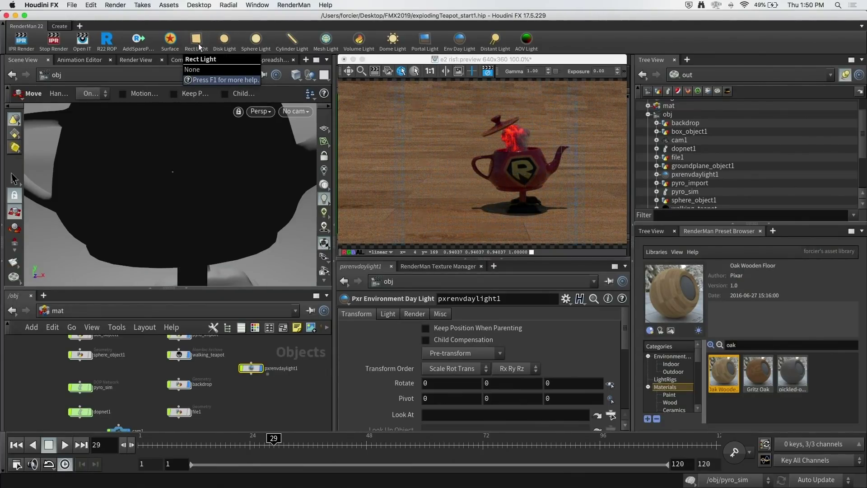
left_click(199, 41, "ctrl")
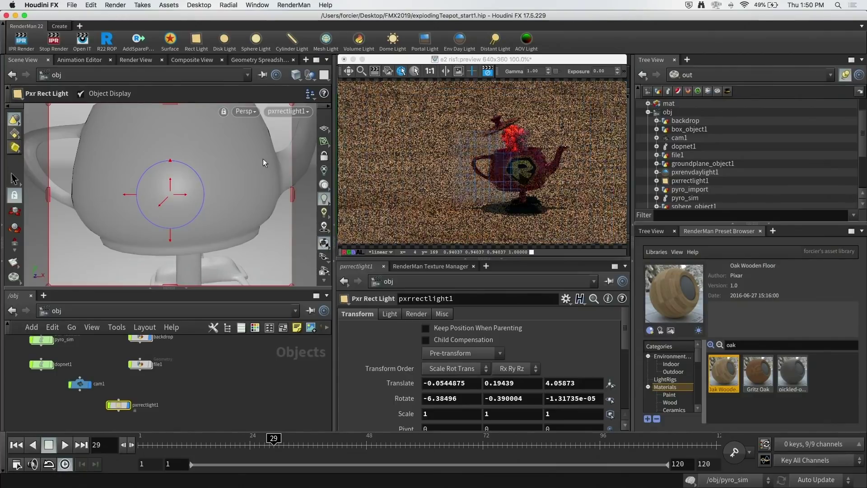
Scale the rect light to about 3.76 in X and 2.44 in Y
left_click_drag(263, 153, 249, 165)
key("t")
key("r")
key("e")
left_click_drag(265, 176, 284, 164)
left_click_drag(220, 127, 231, 64)
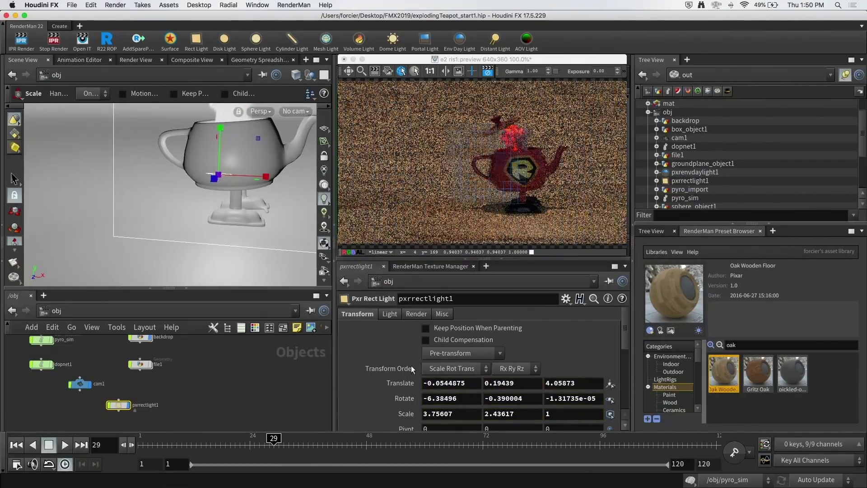
Set the rect light's Exposure to 2.78 and move it slightly up and sideways in front of the teapot
left_click(391, 313)
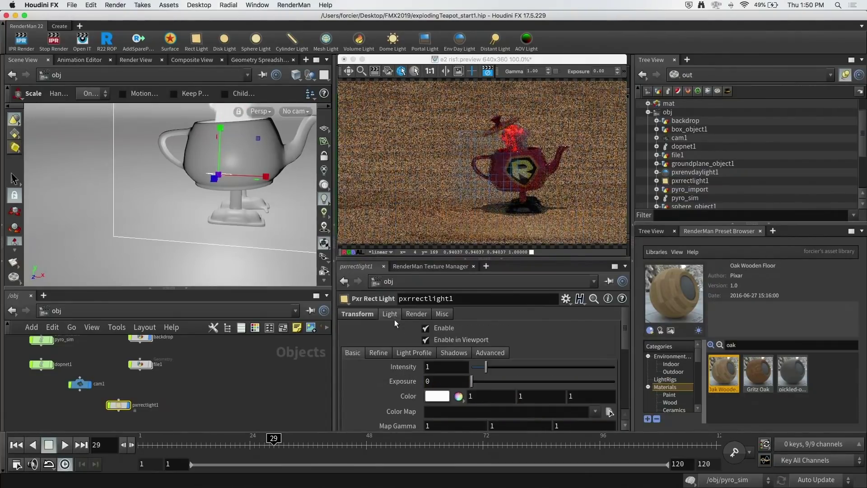
left_click(511, 381)
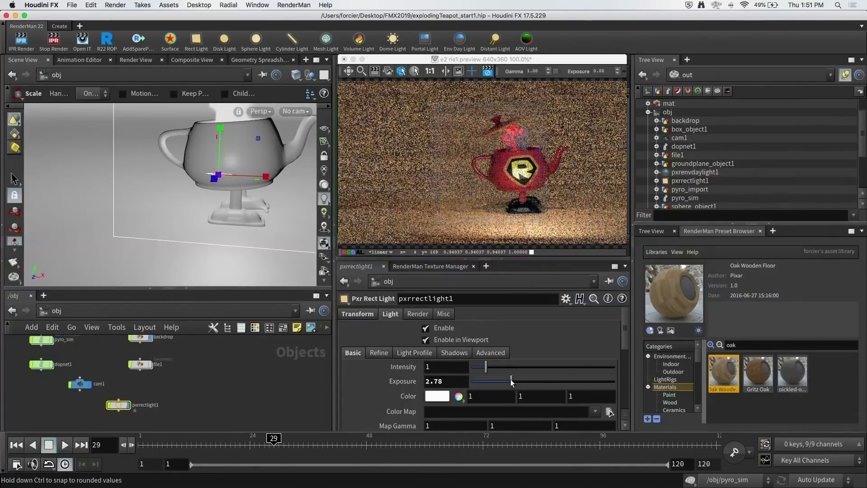
key("t")
left_click_drag(219, 140, 220, 120)
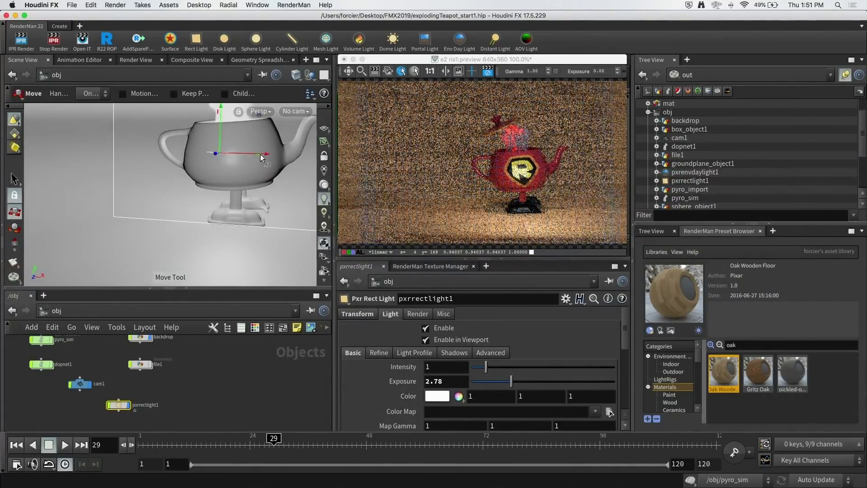
left_click_drag(264, 153, 250, 155)
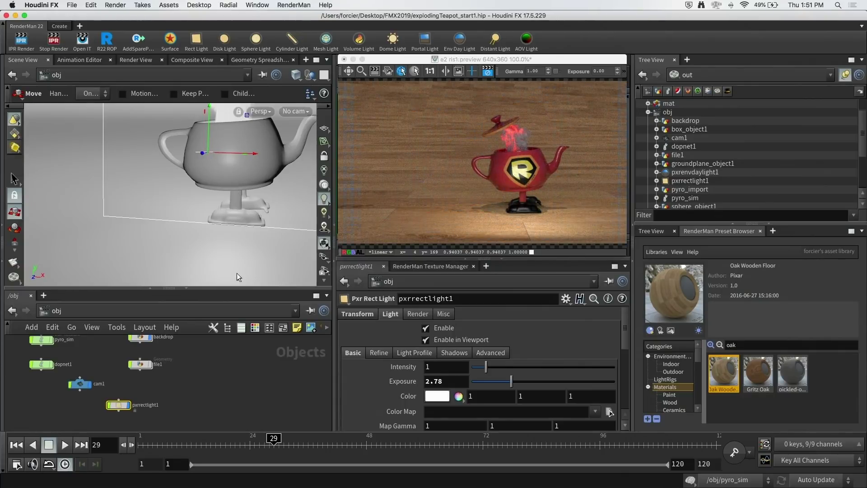
Add a Pxr Disk Light from a close view looking down into the opening of walking_teapot
left_click_drag(202, 171, 221, 164, "alt")
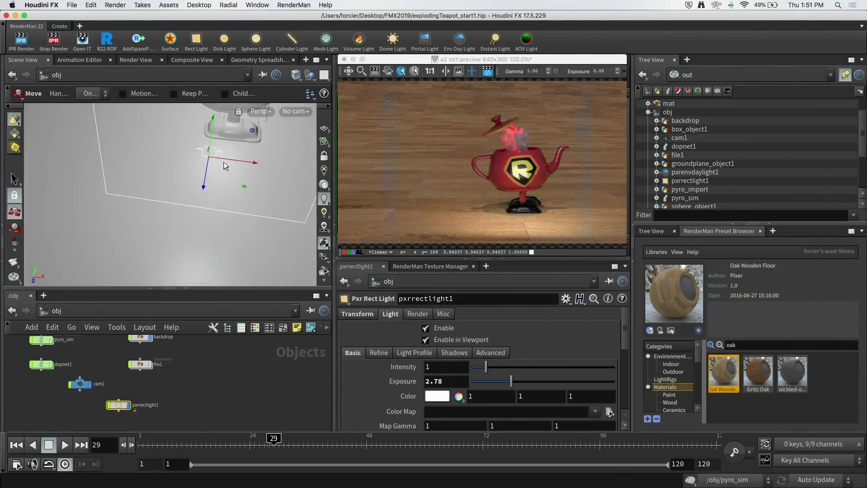
middle_click_drag(193, 359, 190, 396)
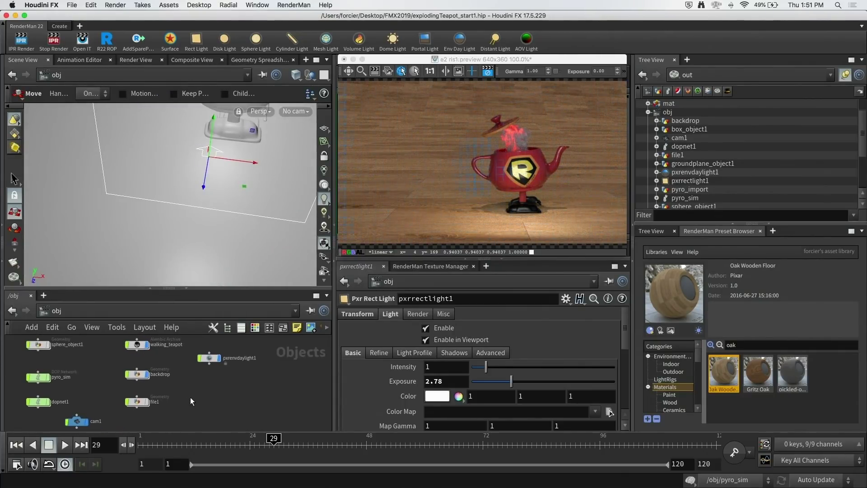
left_click(137, 349)
key("space+f")
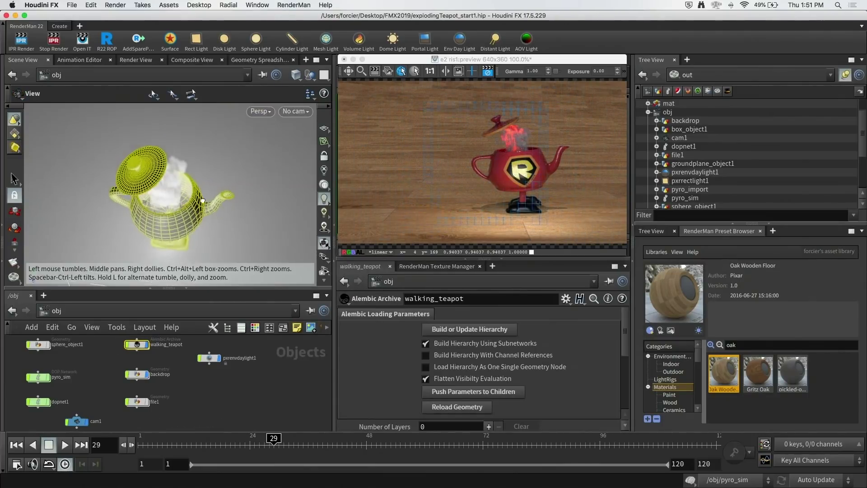
left_click_drag(201, 197, 207, 222)
scroll(195, 201, "up", 6)
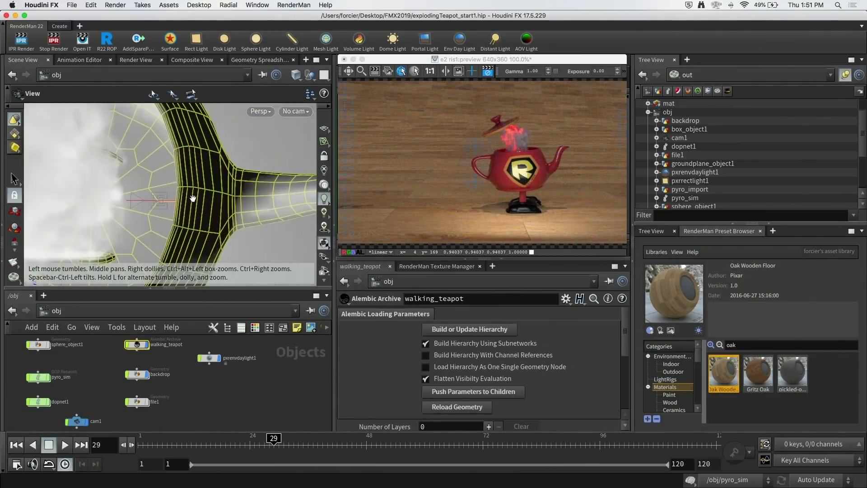
left_click_drag(237, 199, 274, 181)
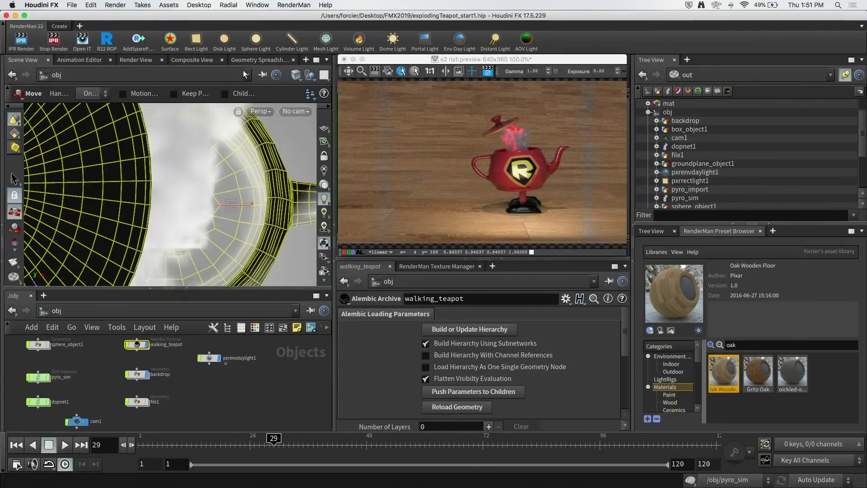
left_click(225, 40)
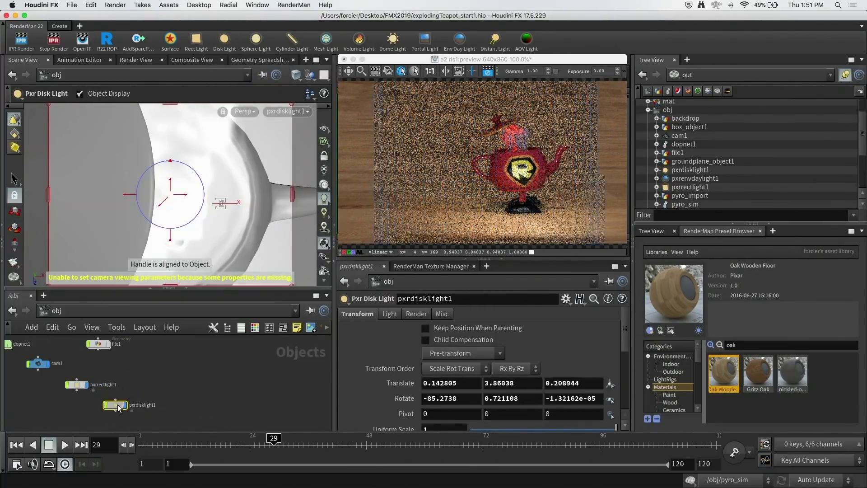
Move the disk light's node beside the rect light's, then set the disk light's Uniform Scale to 5 and Exposure to 2.91
left_click_drag(119, 408, 193, 391)
key("Escape")
mouse_move(181, 194)
left_mouse_down()
mouse_move(174, 203)
mouse_move(184, 209)
left_mouse_up()
key("Return")
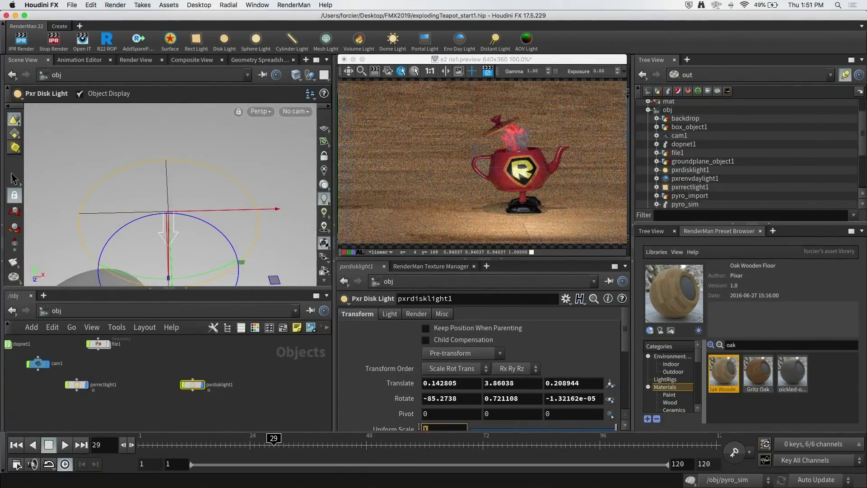
type("5")
key("Return")
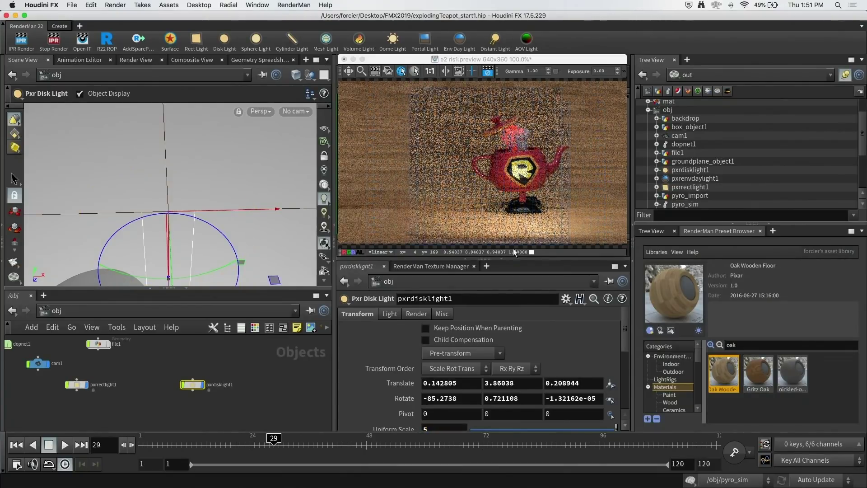
left_click(389, 313)
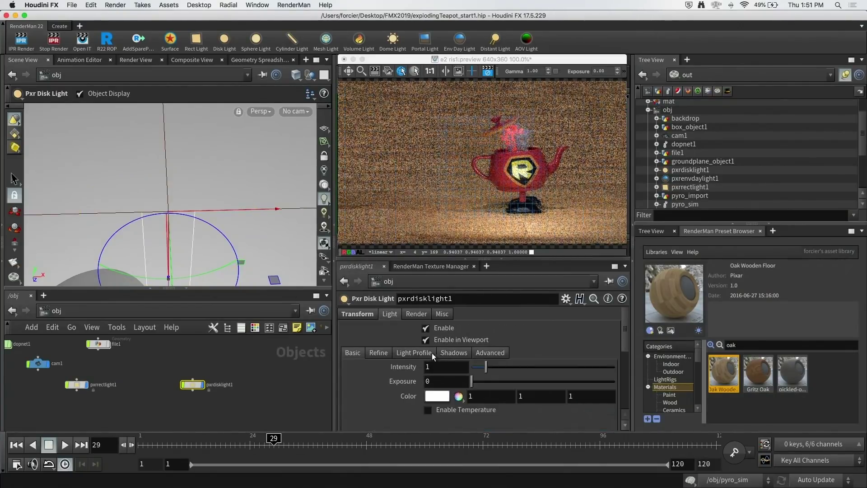
left_click_drag(471, 380, 513, 380)
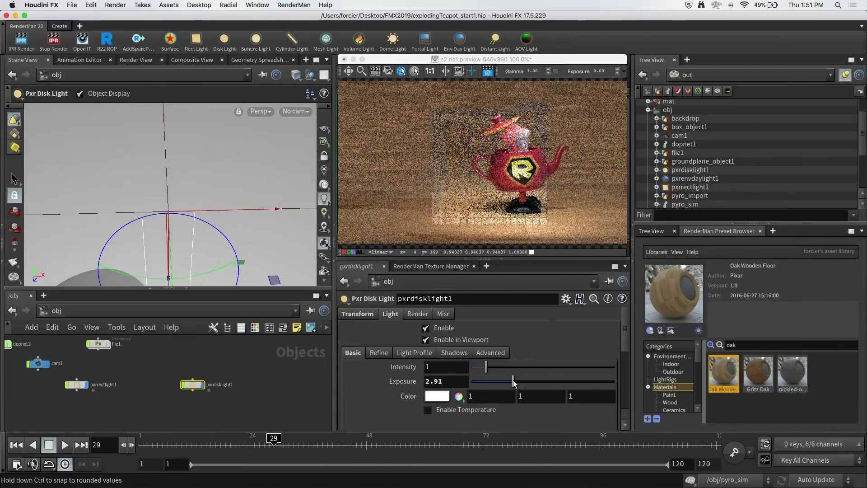
Add a Pxr Barn Light Filter node connected below pxrdisklight1 in the object network
middle_click_drag(169, 356, 165, 335)
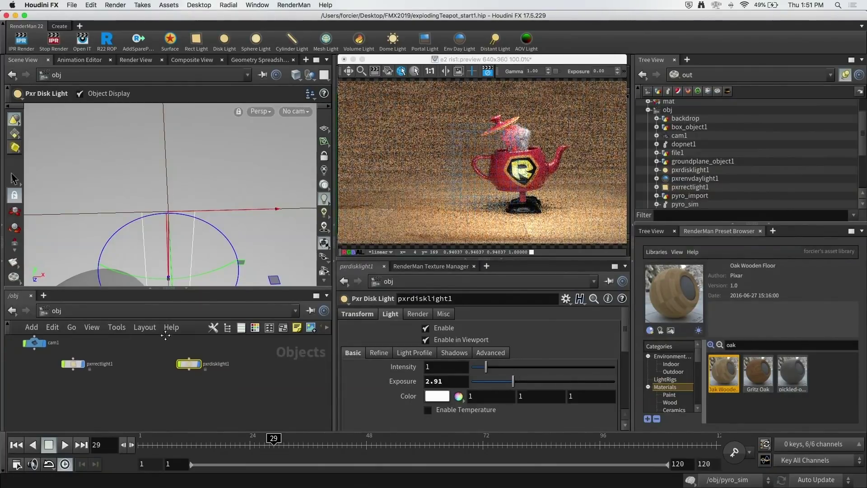
left_click(189, 369)
key("Tab")
type("bar")
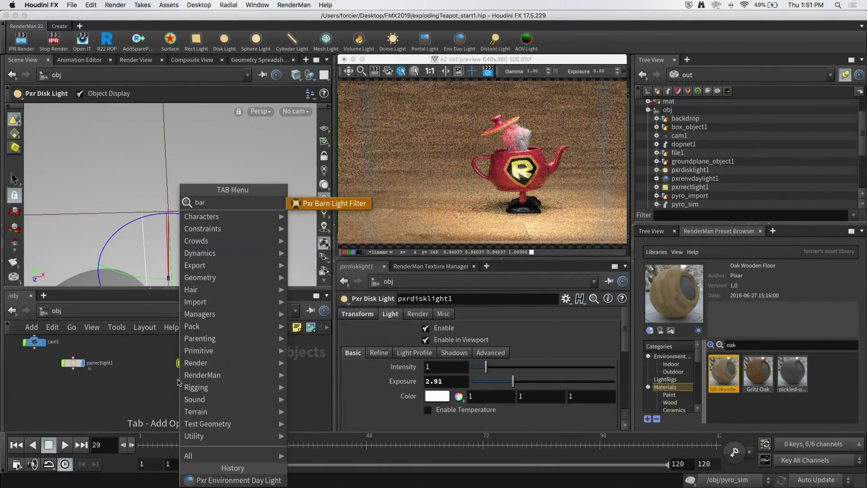
type("n")
key("Return")
left_click(197, 396)
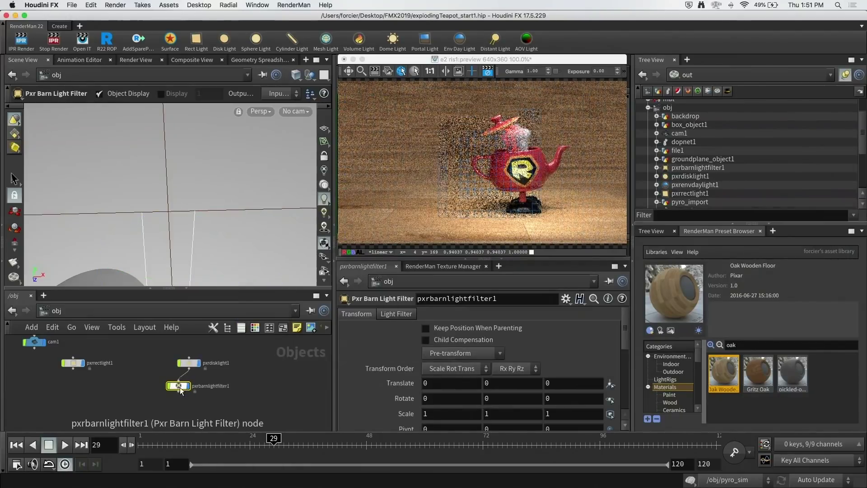
Assign pxrbarnlightfilter1 as the Light Filter Shader of pxrdisklight1
mouse_move(195, 365)
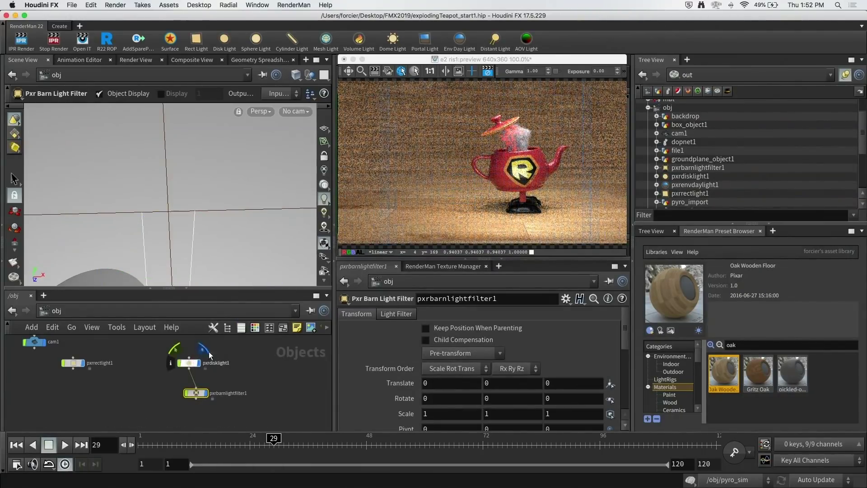
left_click(184, 362)
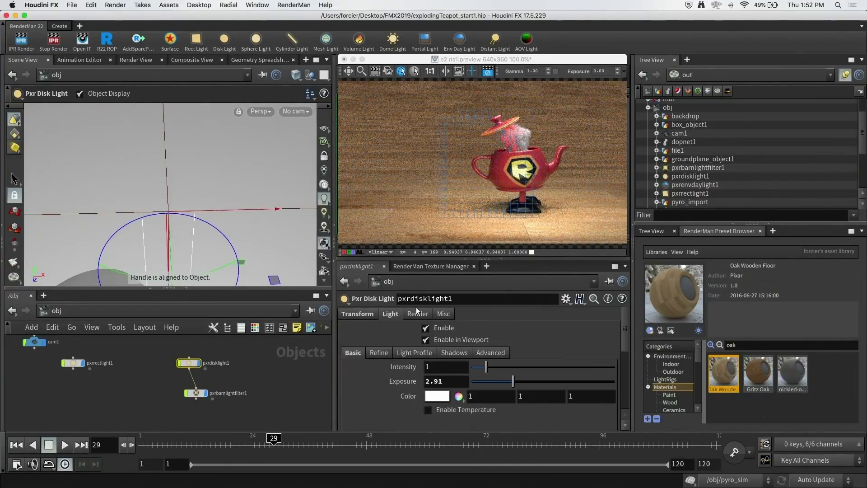
left_click(416, 313)
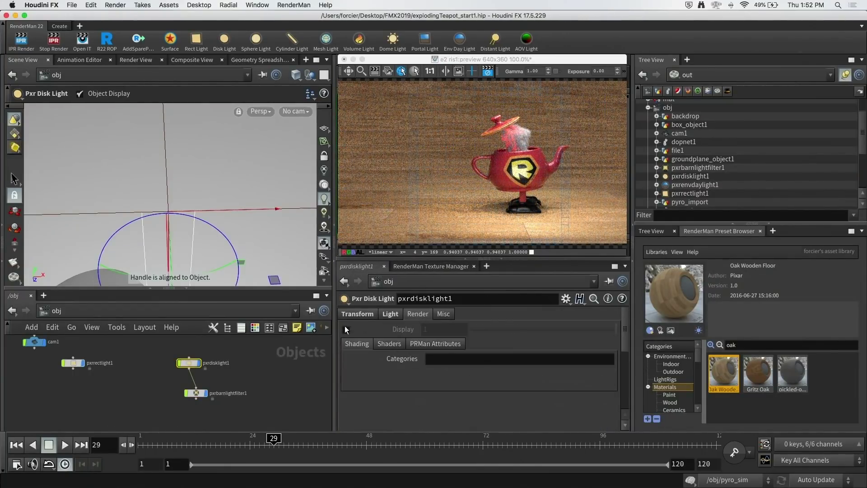
left_click(195, 393)
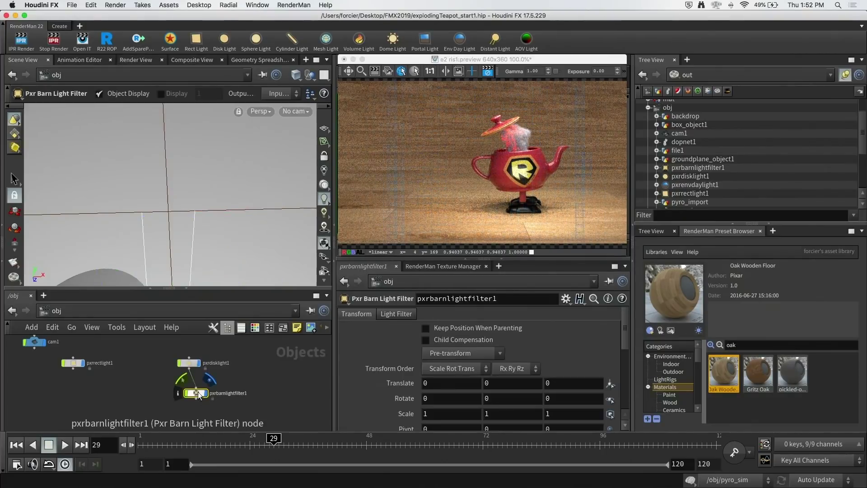
left_click(189, 363)
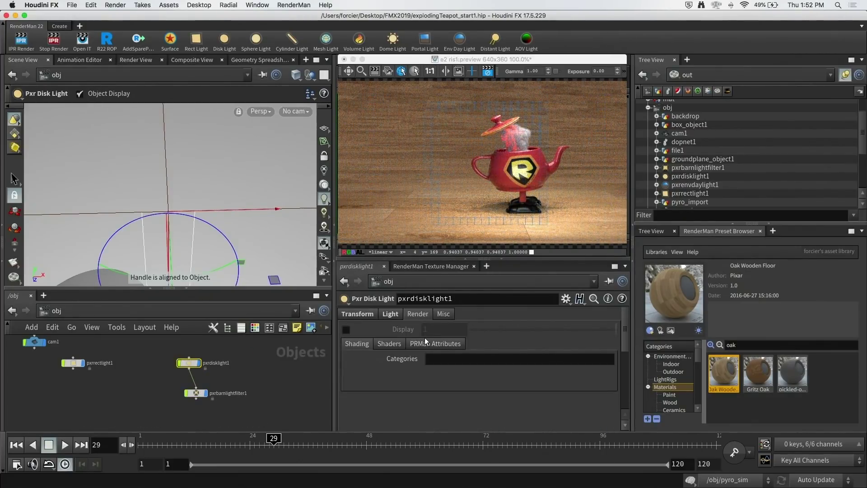
left_click(388, 343)
left_click_drag(196, 393, 487, 380)
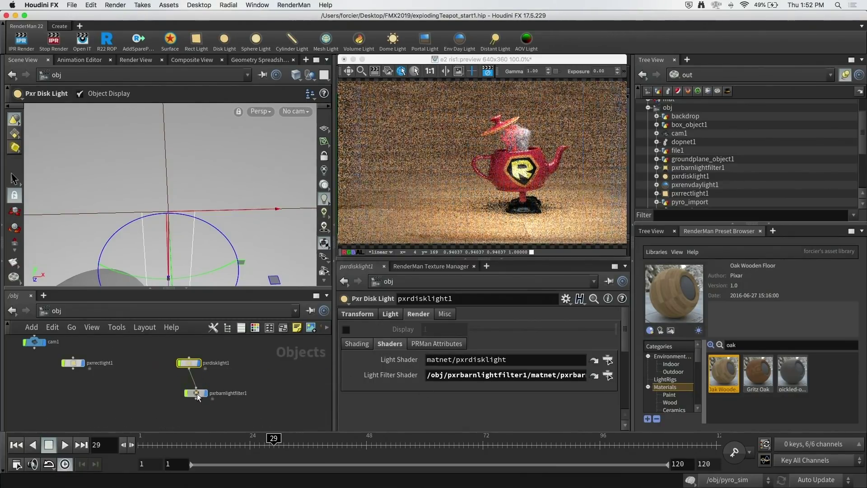
Set the barn light filter's Barn Mode to analytic and shape it with Width 0, Height 0 and Edge 0.28
left_click(195, 392)
left_click(415, 314)
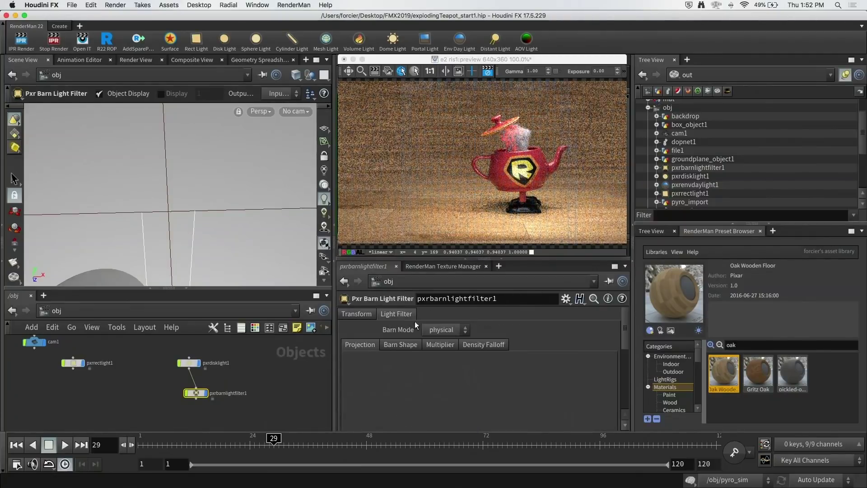
left_click(445, 330)
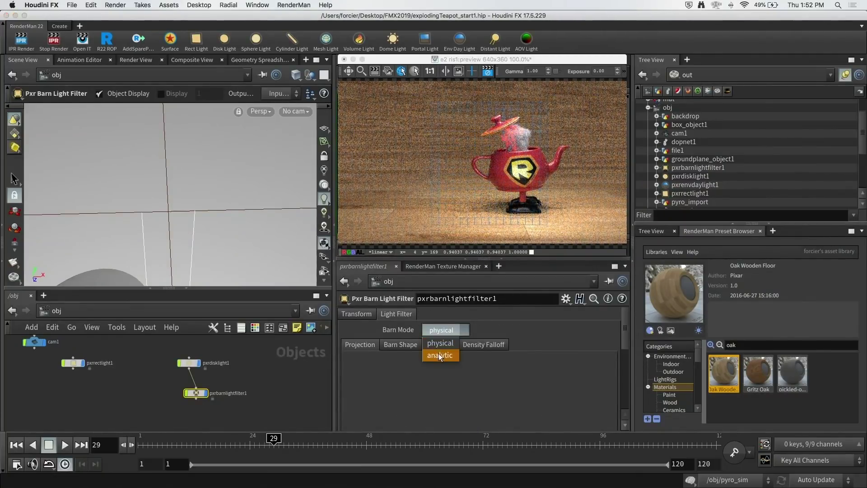
left_click(438, 353)
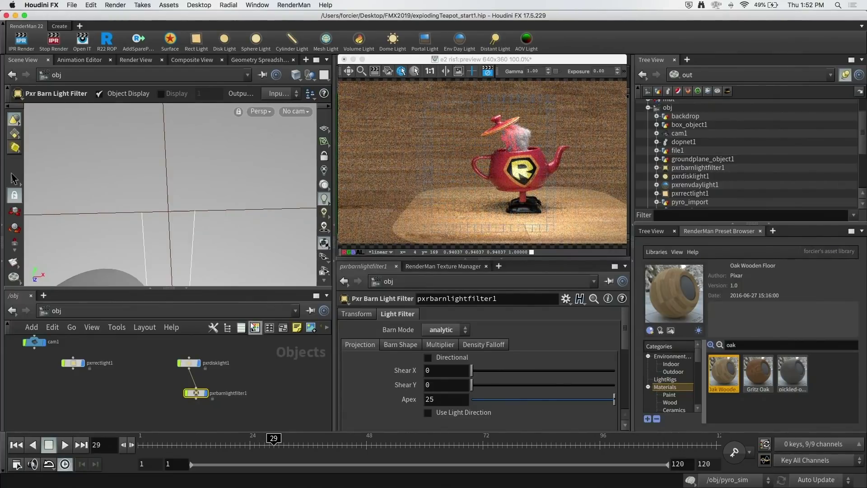
left_click(400, 345)
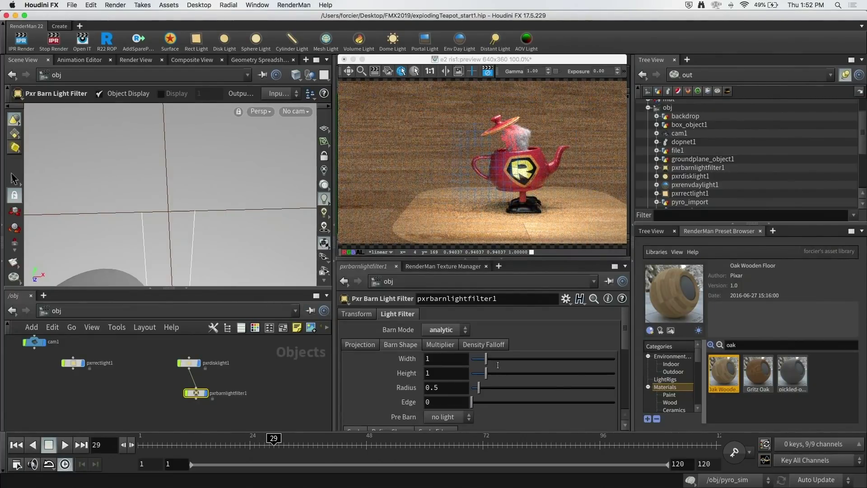
left_click_drag(487, 360, 474, 400)
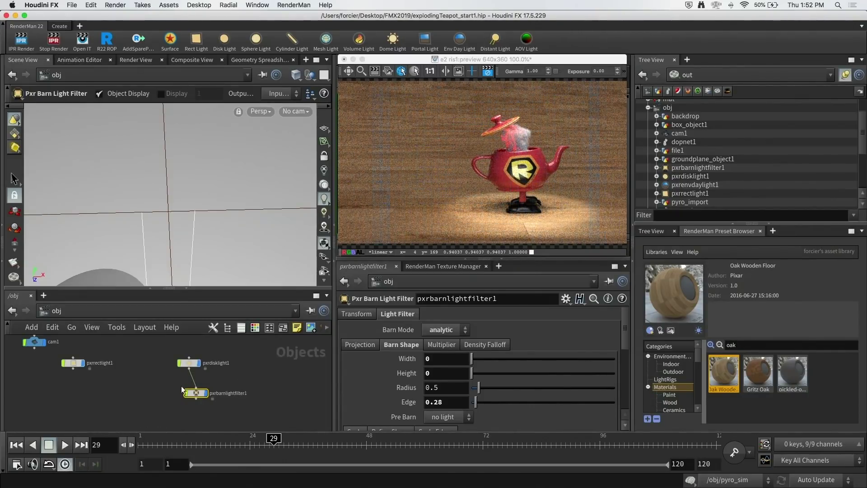
Exclude the disk light from pyro_import by setting its Light Mask to * ^pxrdisklight1
middle_click_drag(150, 370, 212, 414)
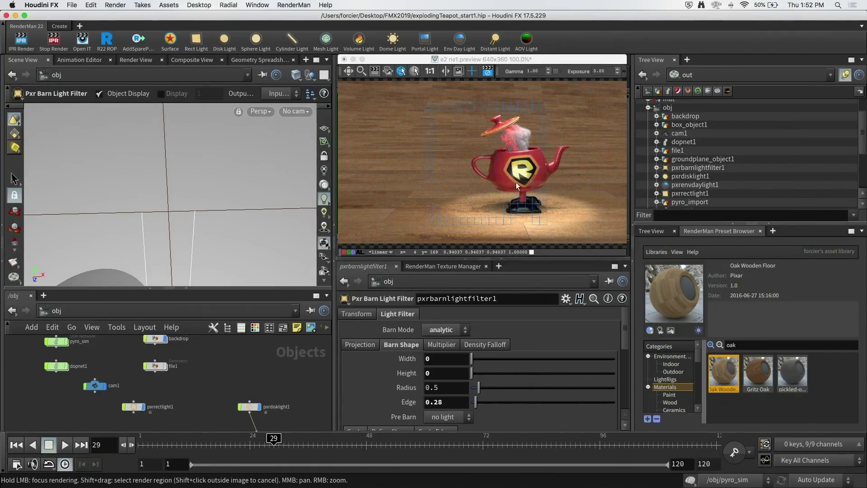
middle_click_drag(186, 362, 201, 418)
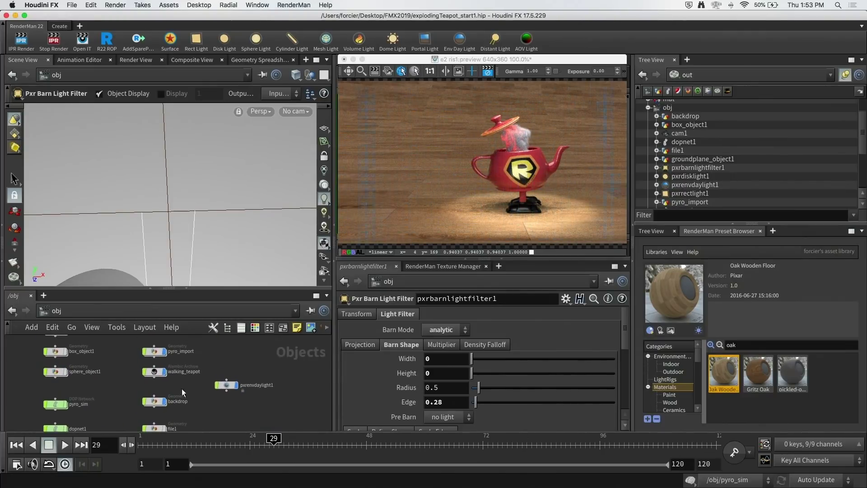
left_click(152, 351)
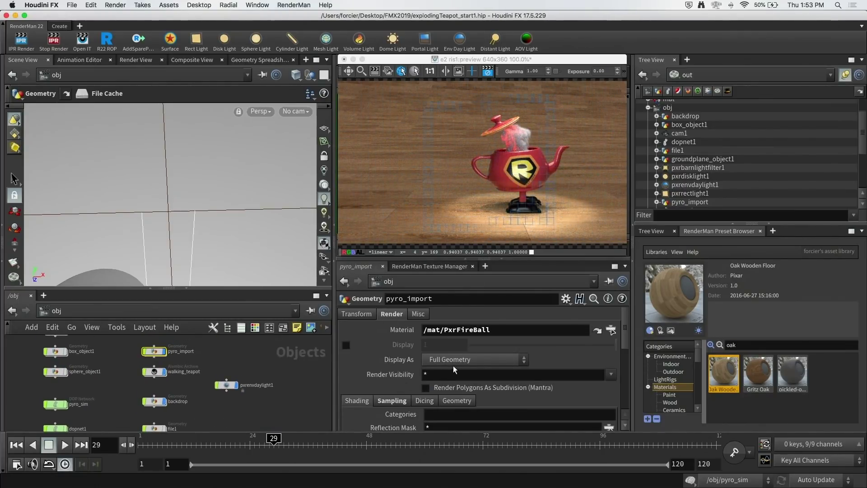
scroll(450, 367, "down", 3)
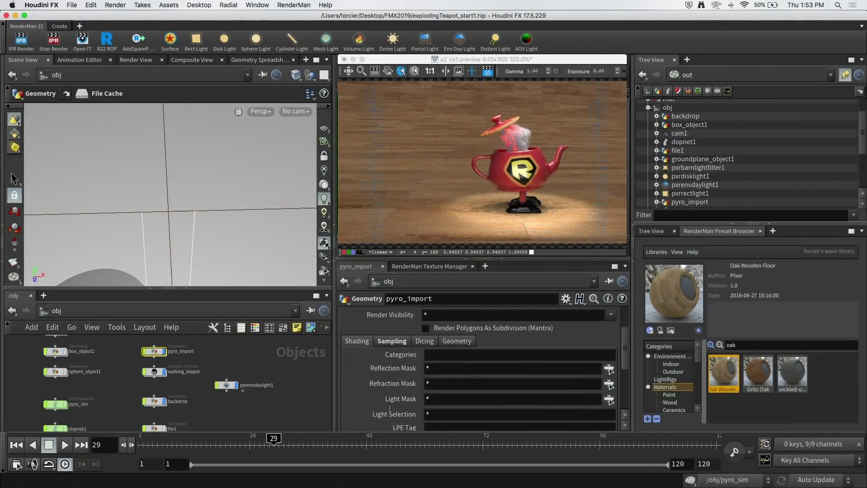
left_click(429, 399)
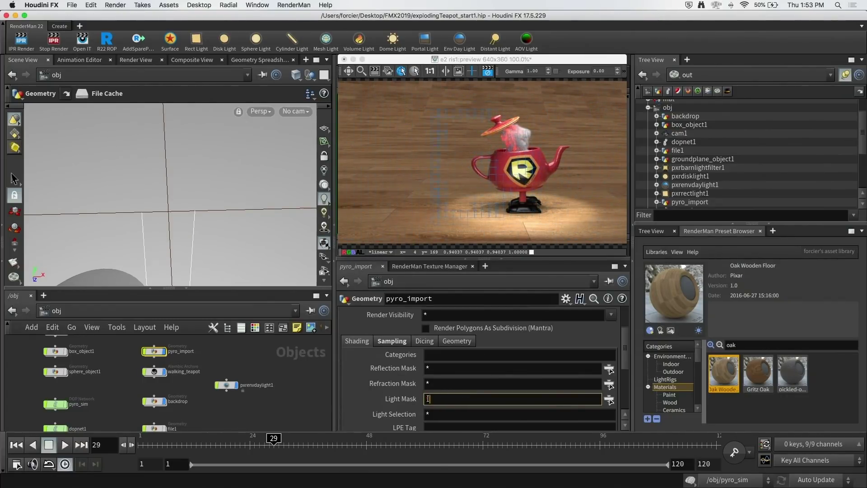
type("^pxrdisklight1")
key("Return")
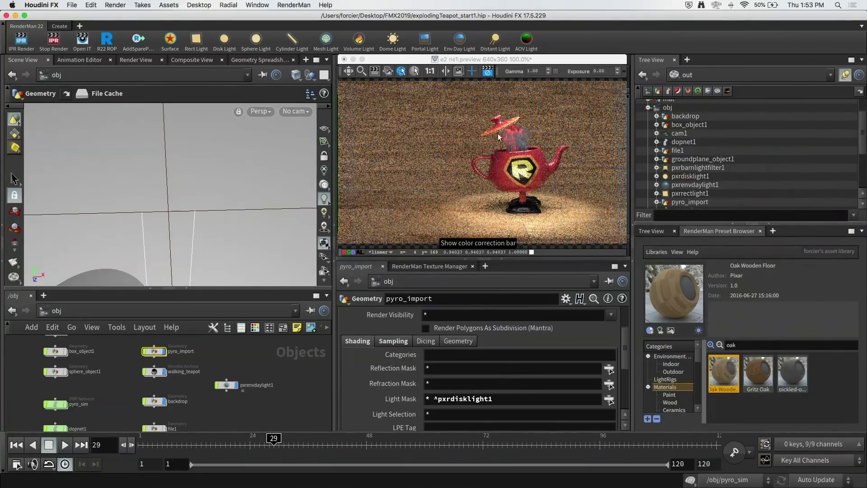
Try excluding the disk light from the backdrop with the Light Mask * ^pxrdisklight1
left_click(153, 401)
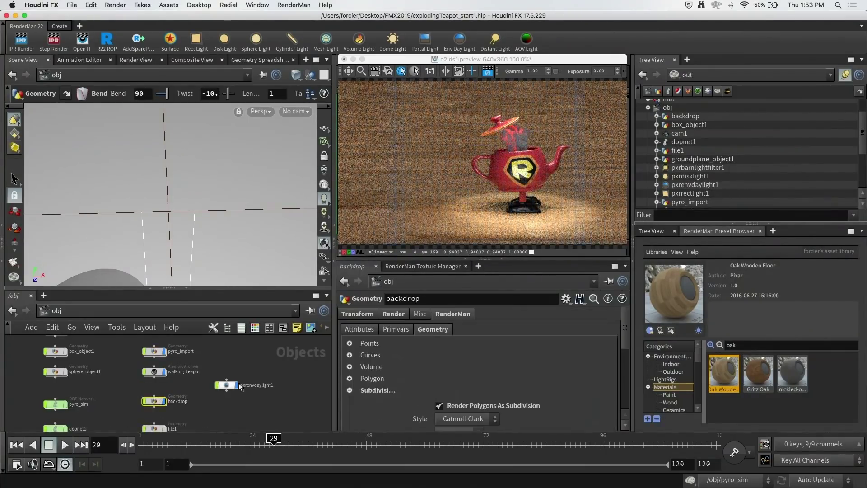
left_click(392, 315)
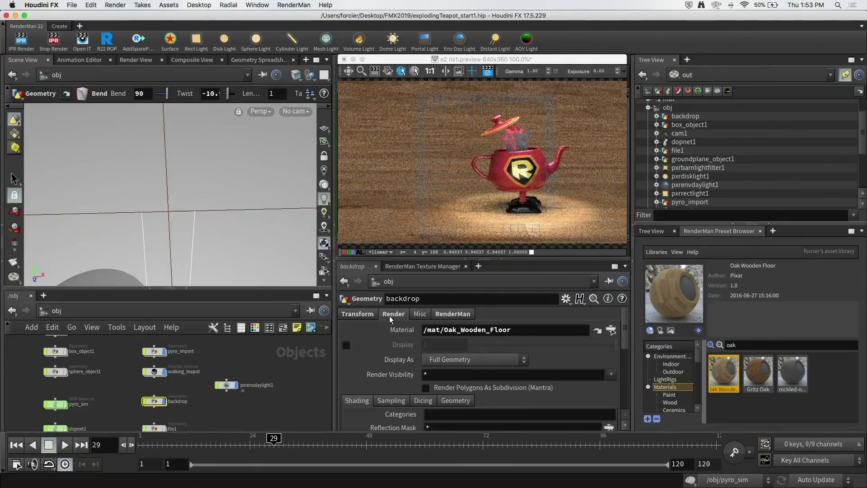
scroll(422, 387, "down", 5)
left_click(437, 383)
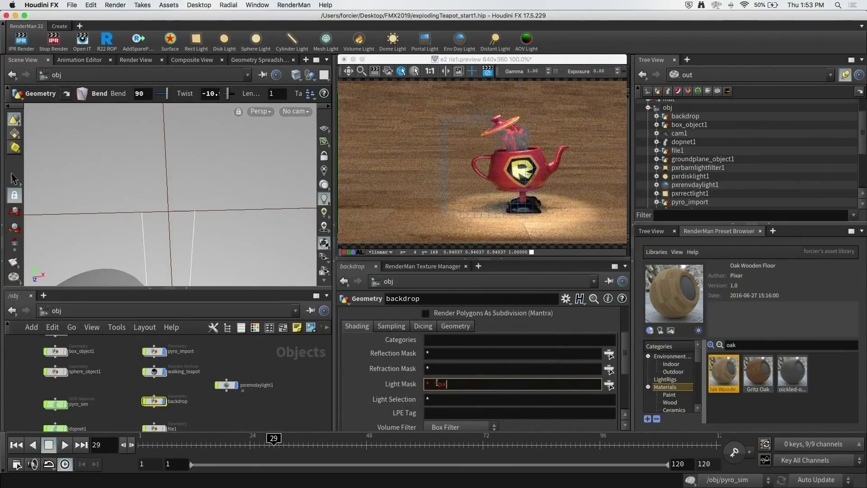
type("^pxrdisklight1")
key("Return")
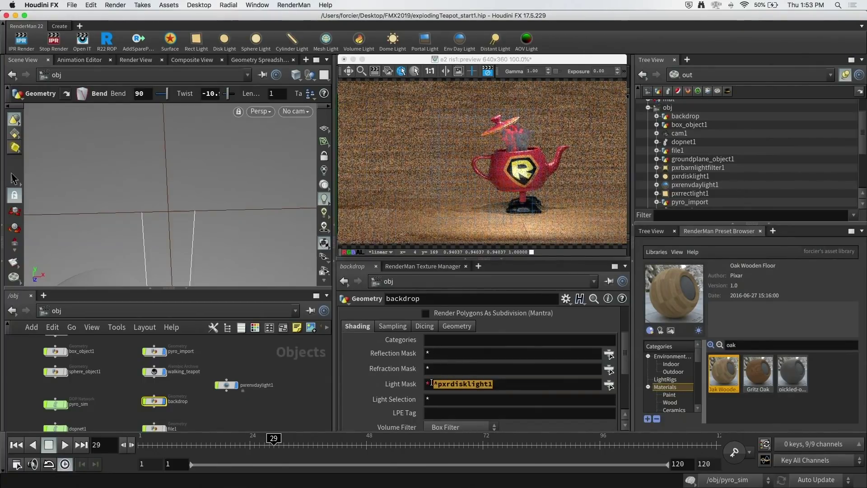
Replace the disk light exclusion in the backdrop's Light Mask with the rect light, entering * ^pxrrectlight1
key("BackSpace")
key("Return")
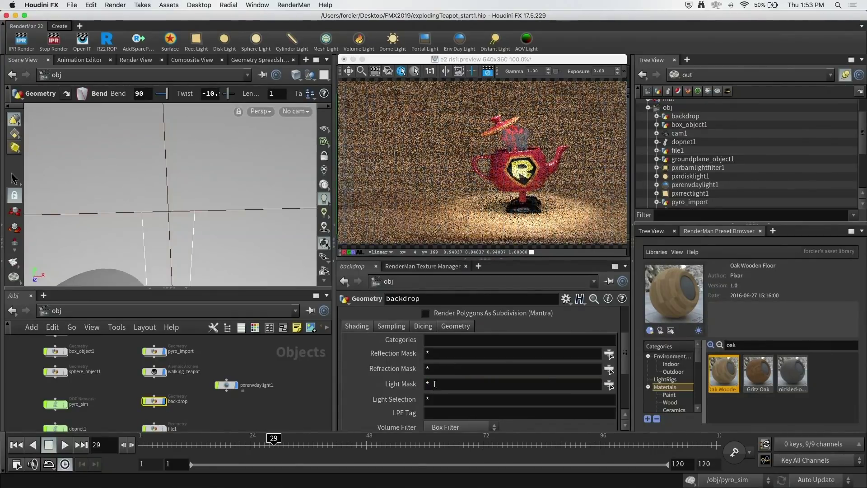
left_click(470, 383)
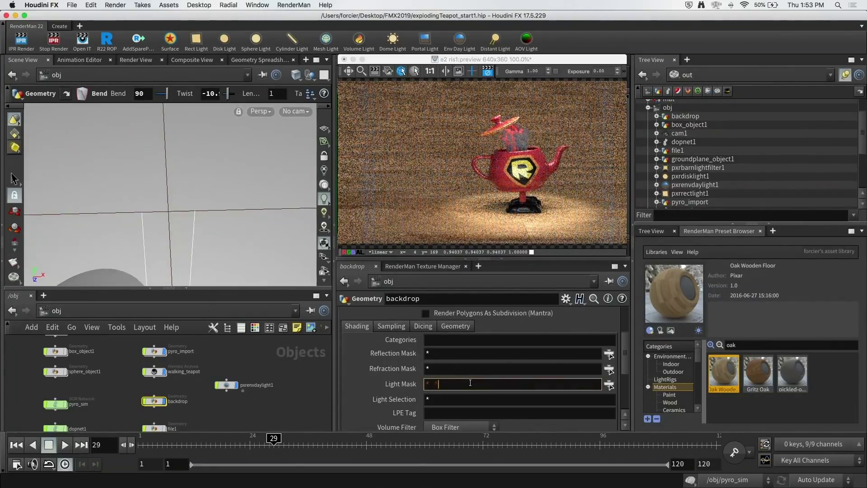
type("^pxrrectlight1")
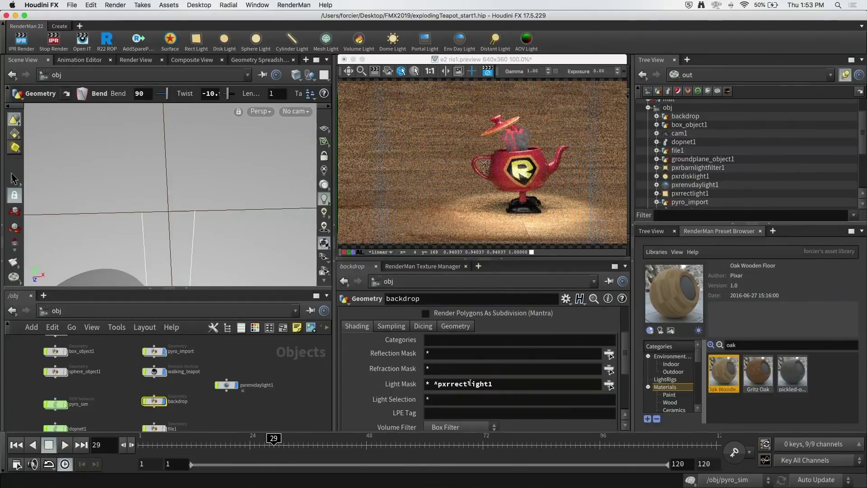
key("Return")
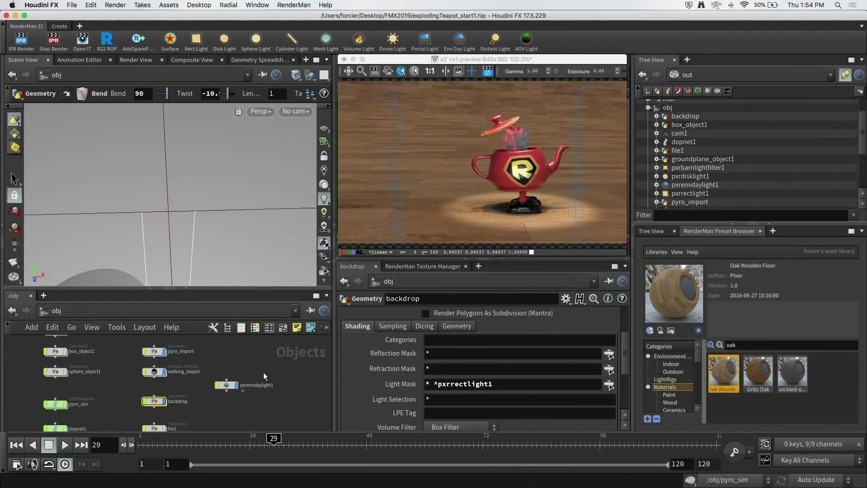
Turn on the display of the file1 geometry so it renders behind the teapot
scroll(185, 394, "down", 2)
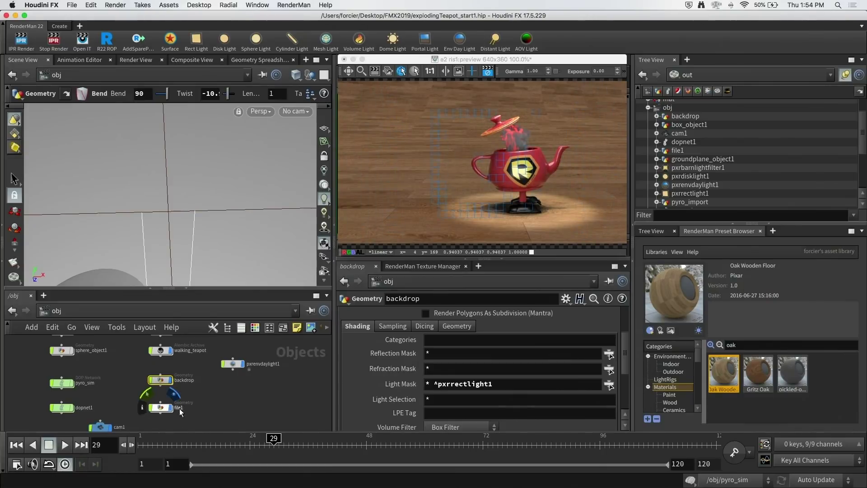
left_click(170, 407)
scroll(194, 383, "up", 3)
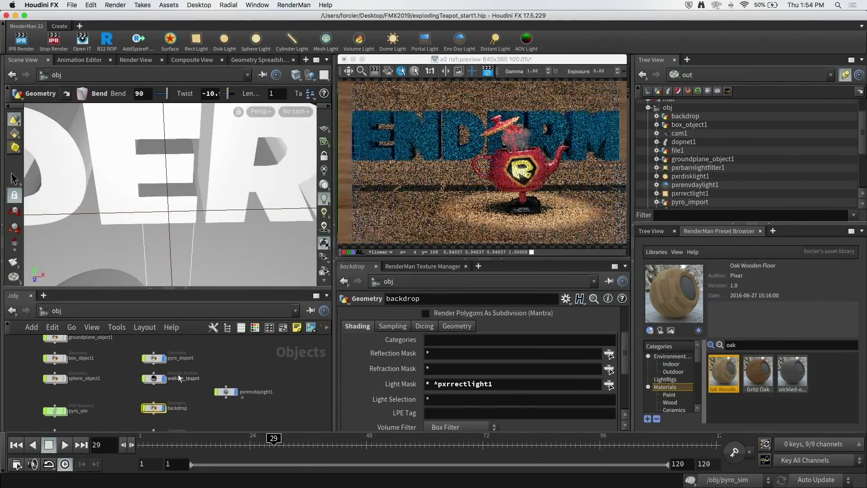
mouse_move(163, 359)
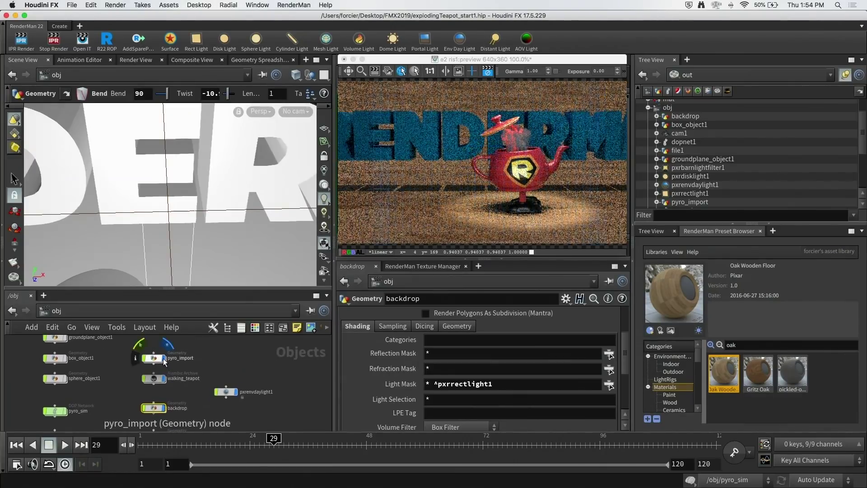
Hide walking_teapot from the scene and disable the pxrdisklight1 light
left_click(161, 378)
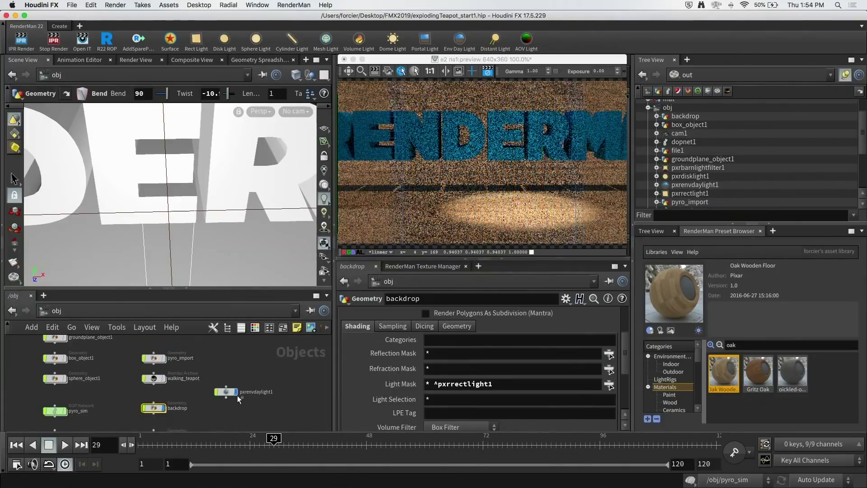
scroll(230, 397, "down", 4)
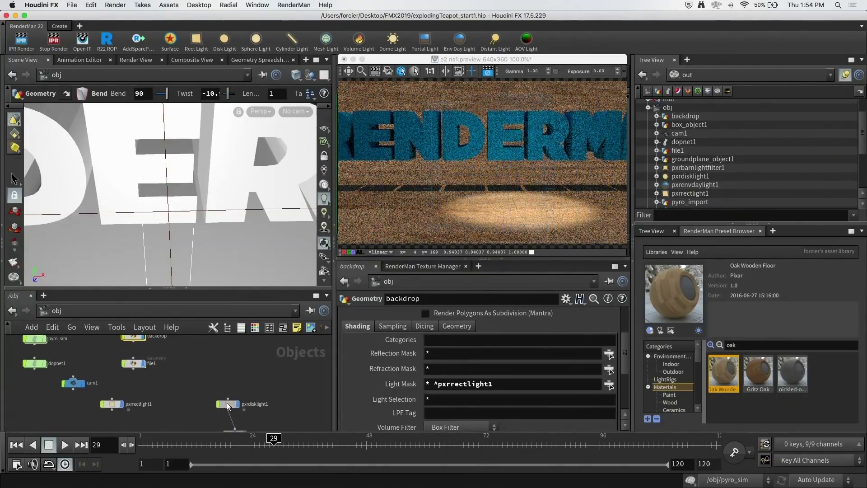
left_click(227, 403)
left_click(389, 314)
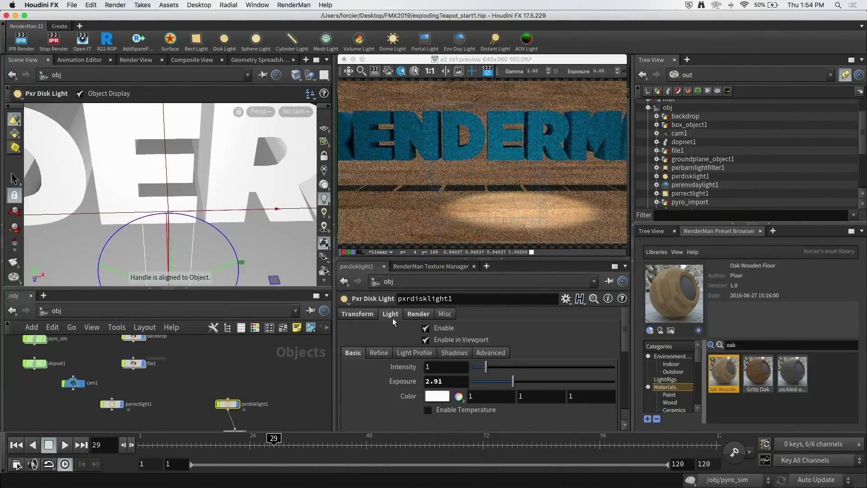
left_click(425, 328)
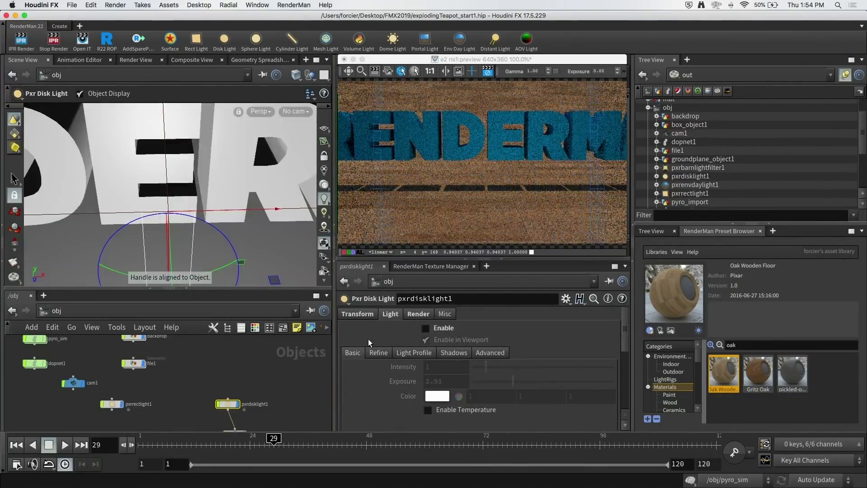
Raise the exposure of the pxrenvdaylight1 environment day light to 2.34
scroll(209, 366, "up", 3)
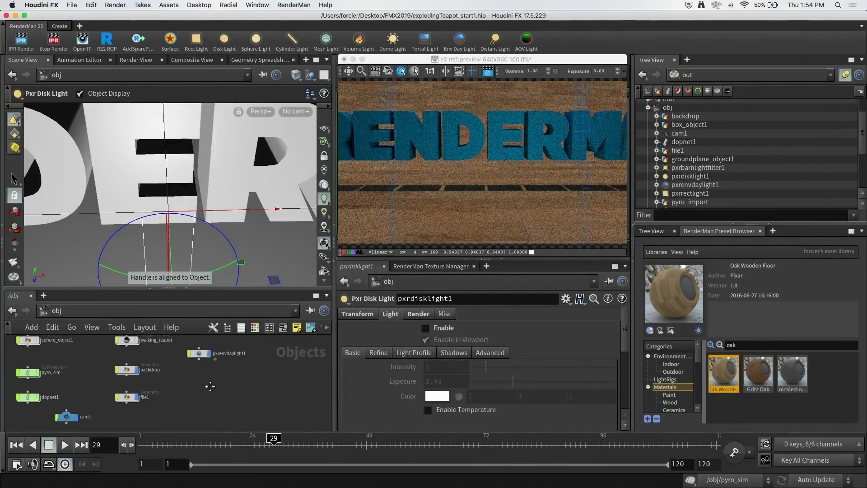
left_click(197, 361)
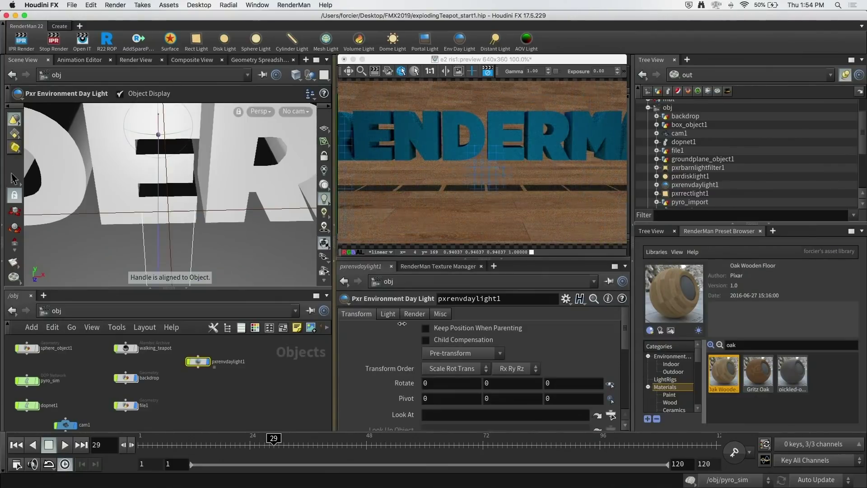
left_click(391, 315)
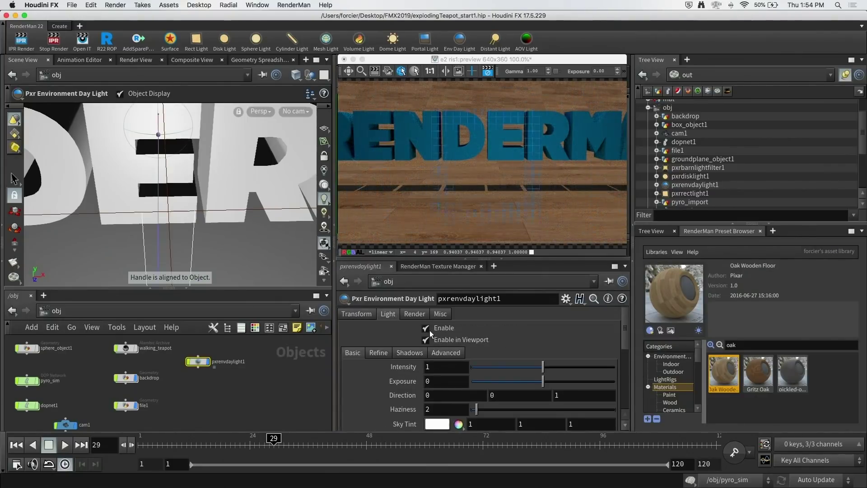
left_click(559, 381)
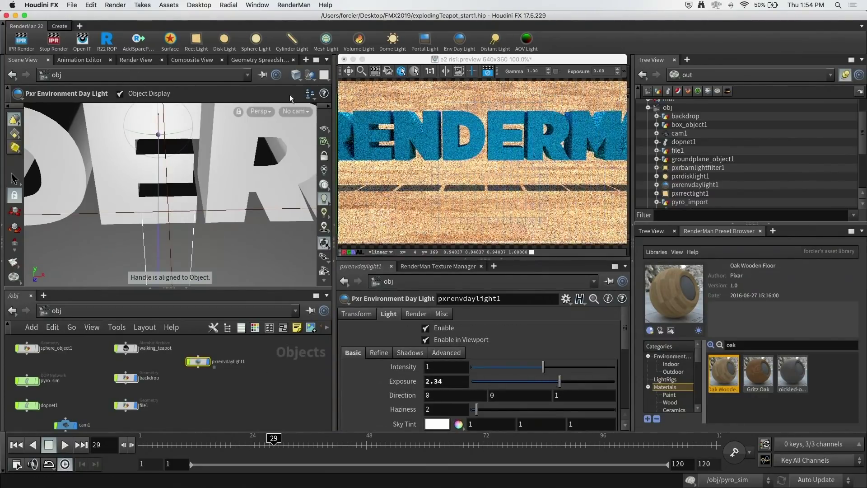
Look through cam1 in the viewport, lock the camera to the view and orbit it to frame the whole RENDERMAN logo at an angle
left_click(295, 111)
left_click(309, 169)
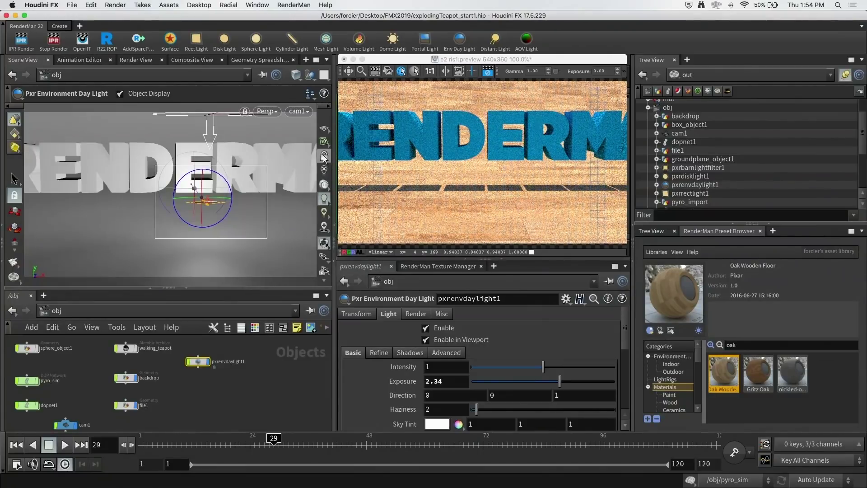
key("Escape")
left_click_drag(277, 176, 216, 163)
key("Return")
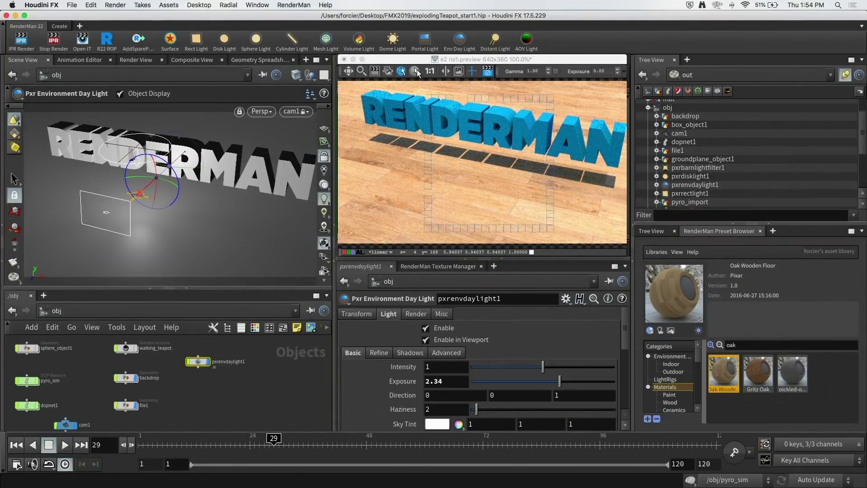
Pick the RENDERMAN logo in the render to open its Logo_Displacement material, and examine the pxrsurface1 and pxrdisplace1 nodes
left_click(415, 73)
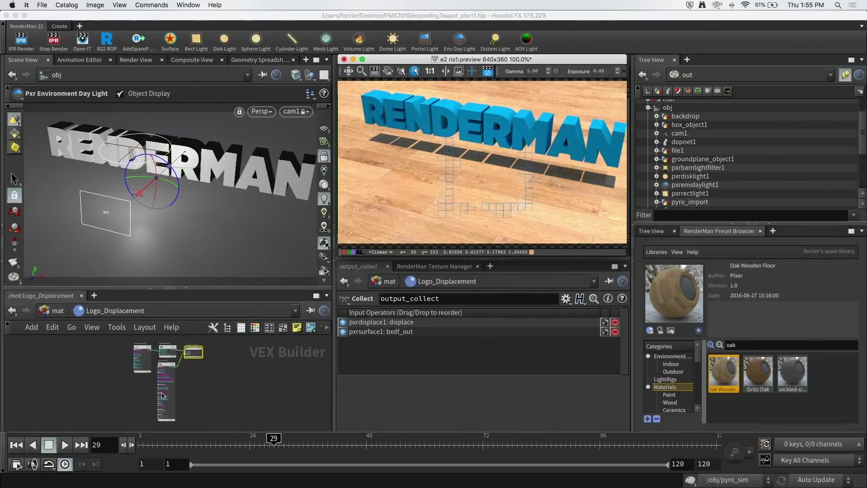
left_click(182, 369)
scroll(183, 369, "down", 2)
scroll(182, 369, "up", 6)
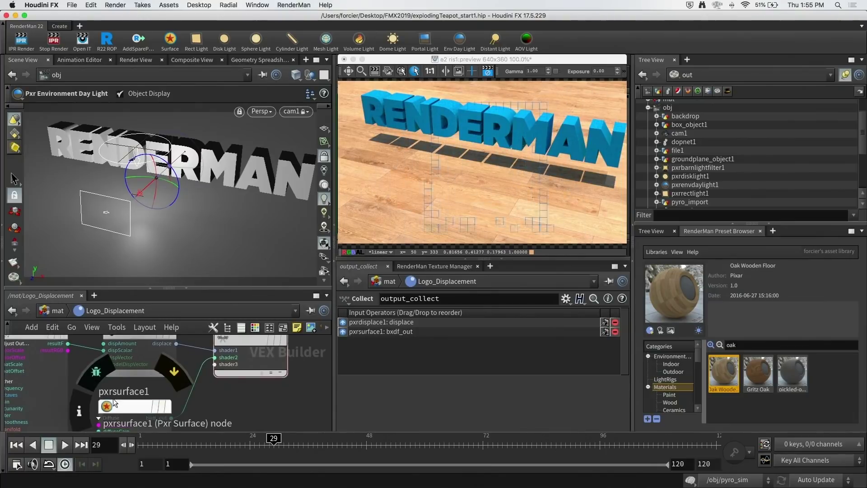
left_click(168, 404)
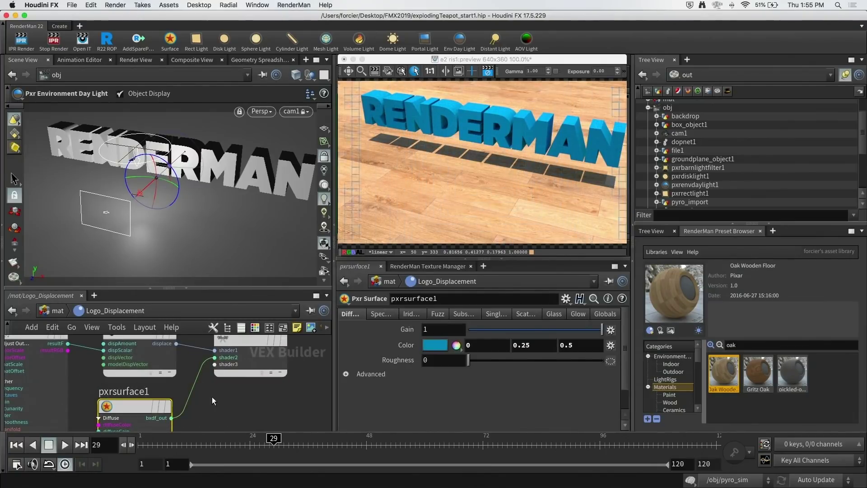
middle_click_drag(213, 396, 215, 411)
left_click(137, 345)
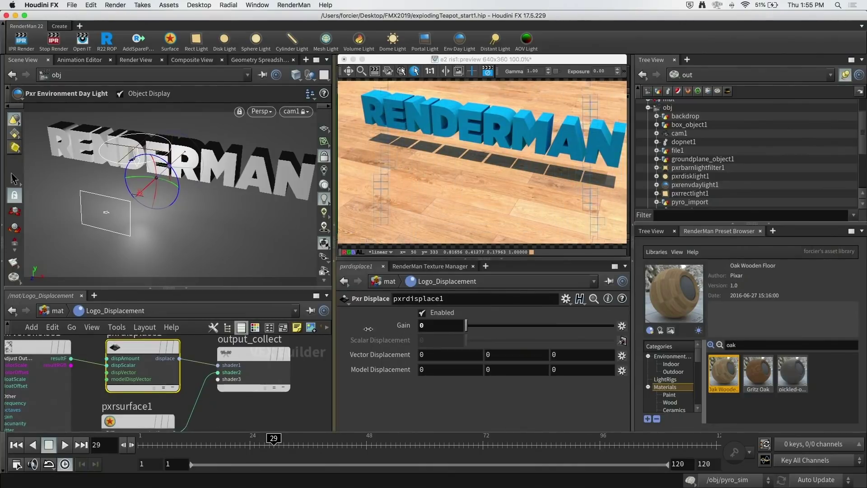
middle_click_drag(237, 413, 243, 376)
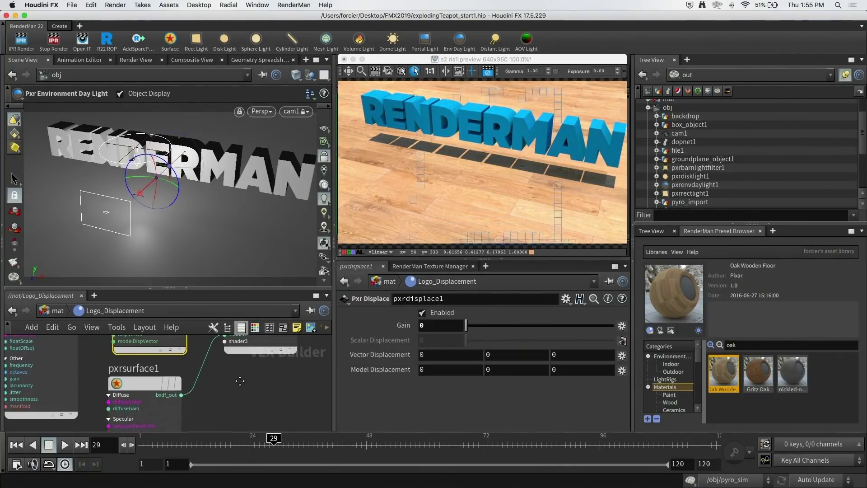
Set the primary specular Face Color of pxrsurface1 to teal with the values 0, 0.5, 0.5
left_click(145, 383)
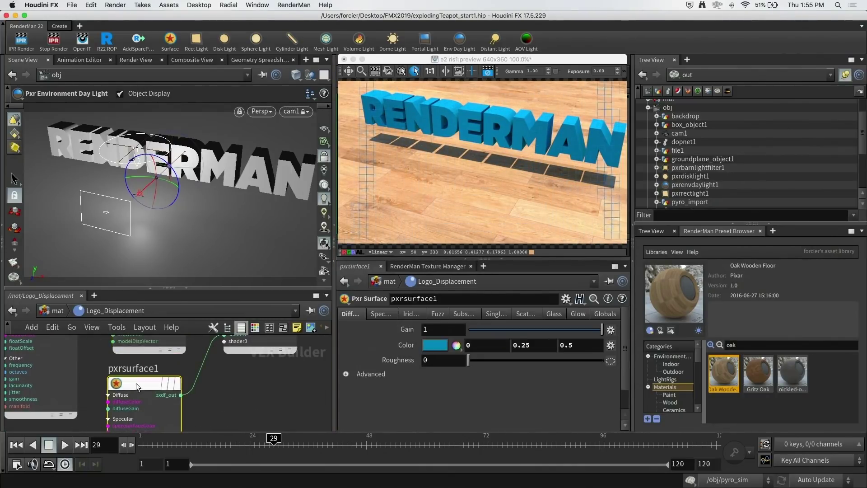
left_click(383, 313)
left_click(346, 327)
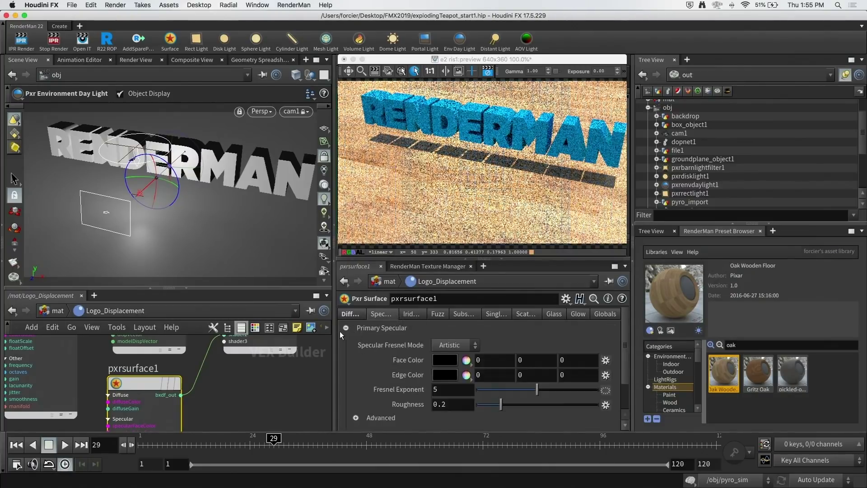
left_click(458, 356)
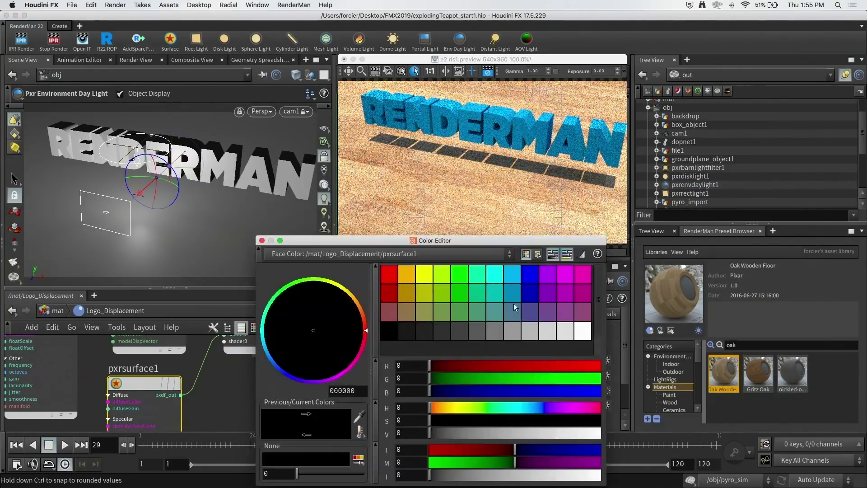
left_click(492, 300)
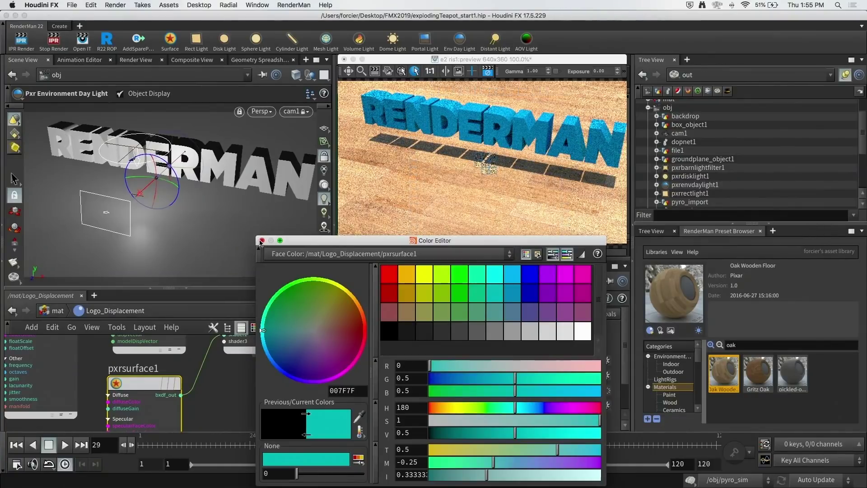
left_click(262, 241)
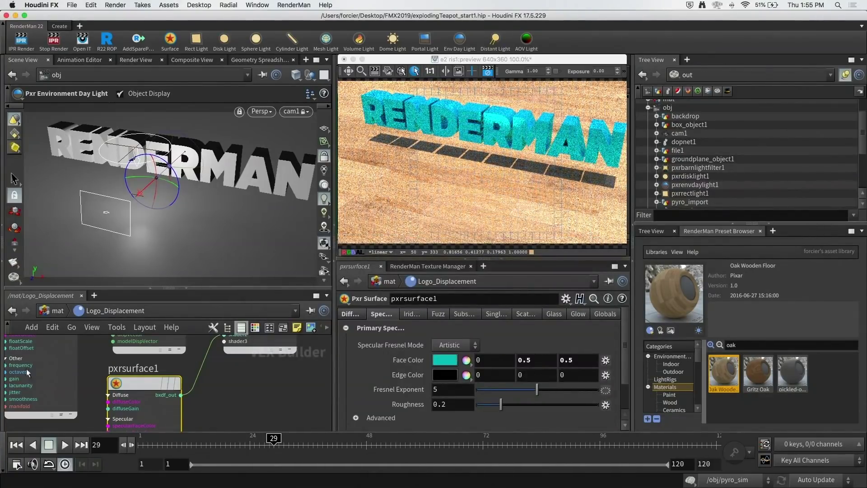
Set the Gain of the pxrdisplace1 node to 0.25 to displace the logo
middle_click_drag(240, 397, 248, 408)
middle_click_drag(105, 361, 104, 401)
left_click(135, 366)
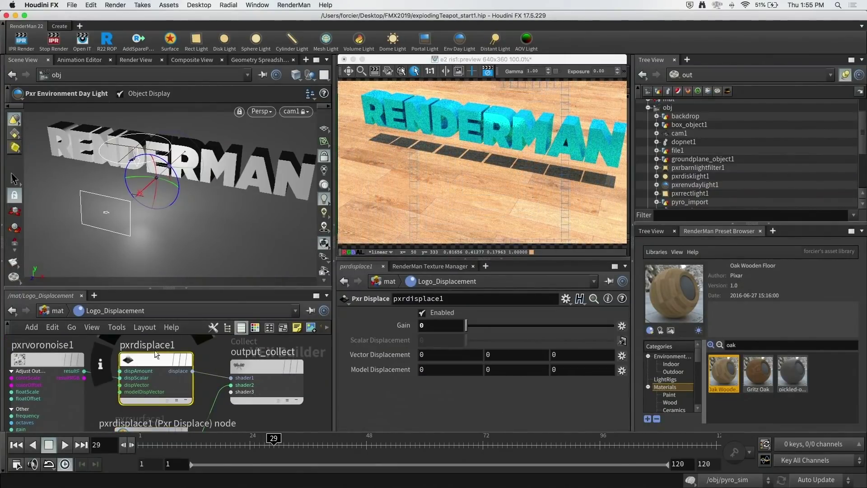
left_click(428, 325)
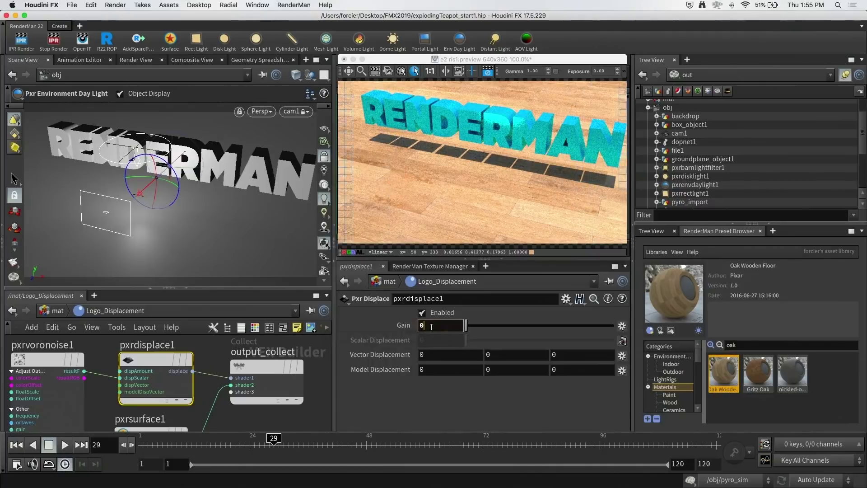
type(".25")
key("Return")
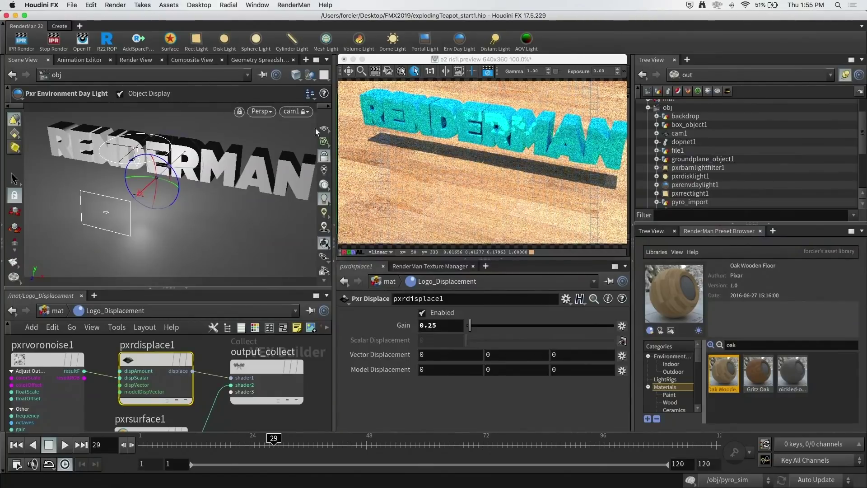
Bring cam1 in closer on the middle letters of the RENDERMAN logo
key("Escape")
right_click_drag(271, 144, 190, 162)
left_click(324, 199)
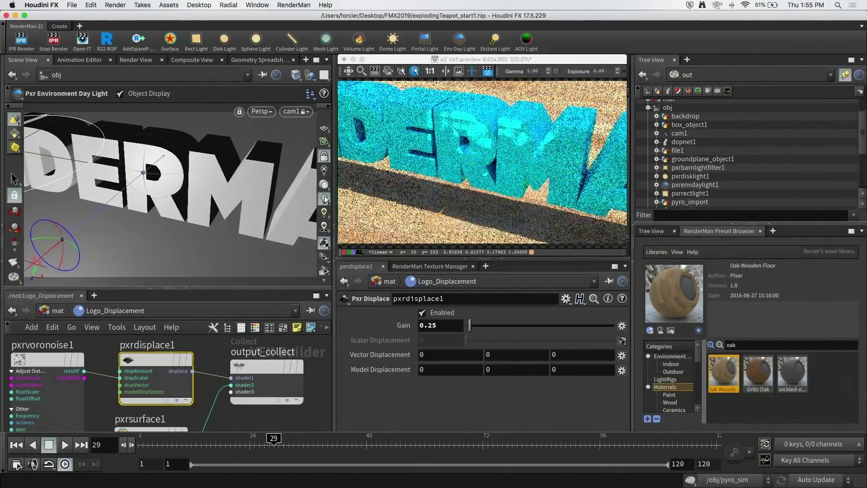
Set the Frequency of the pxrvoronoise1 node to 4
left_click_drag(210, 382, 211, 382)
middle_click_drag(211, 382, 277, 371)
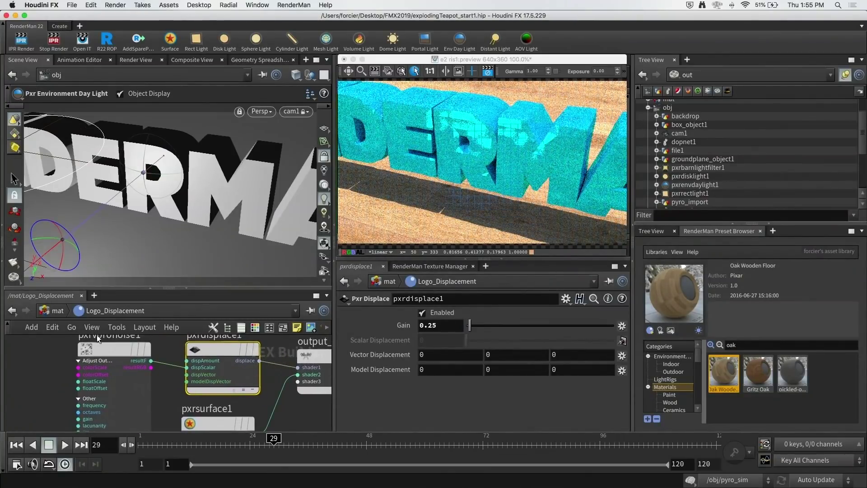
left_click(94, 352)
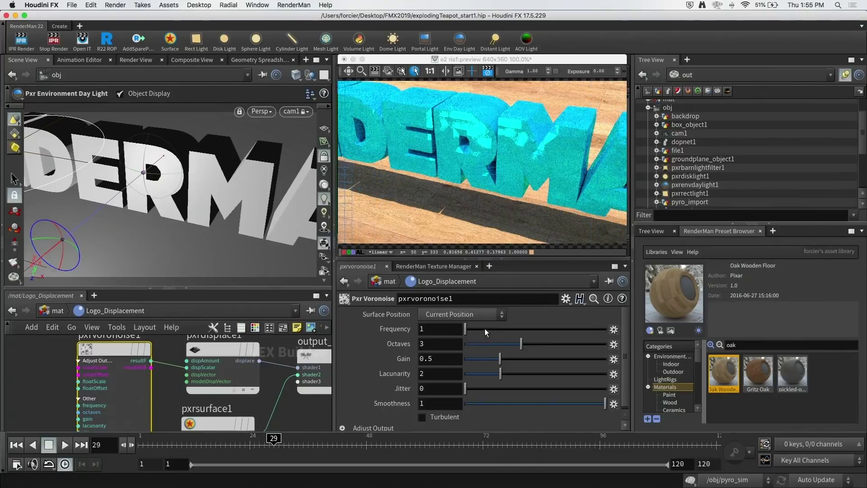
double_click(431, 329)
type("4")
key("Return")
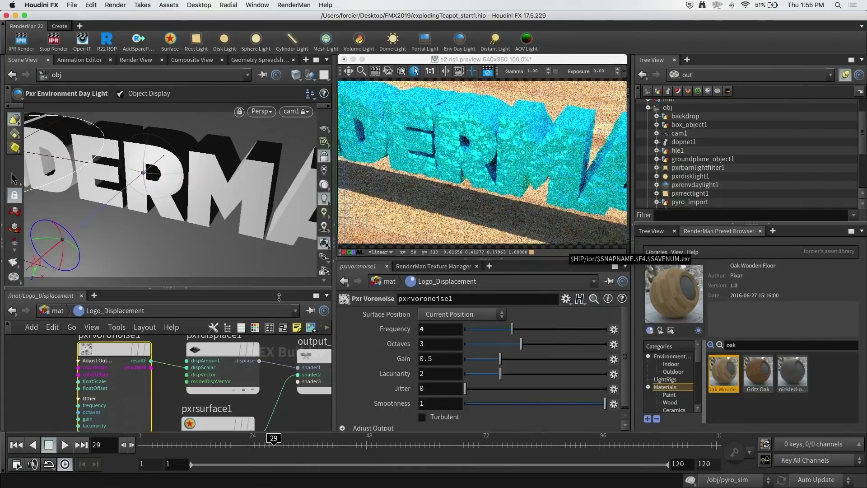
Fit the whole Logo_Displacement node network in view and stop the interactive render
middle_click_drag(55, 377, 45, 367)
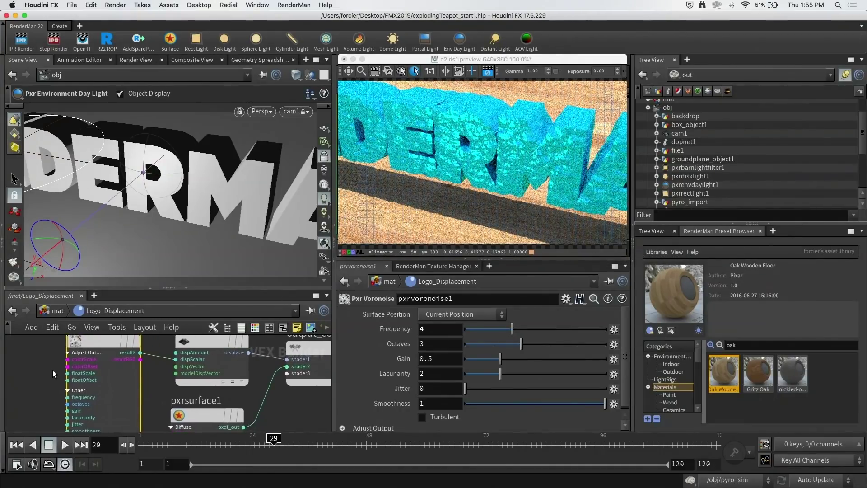
scroll(53, 369, "down", 5)
scroll(53, 371, "down", 5)
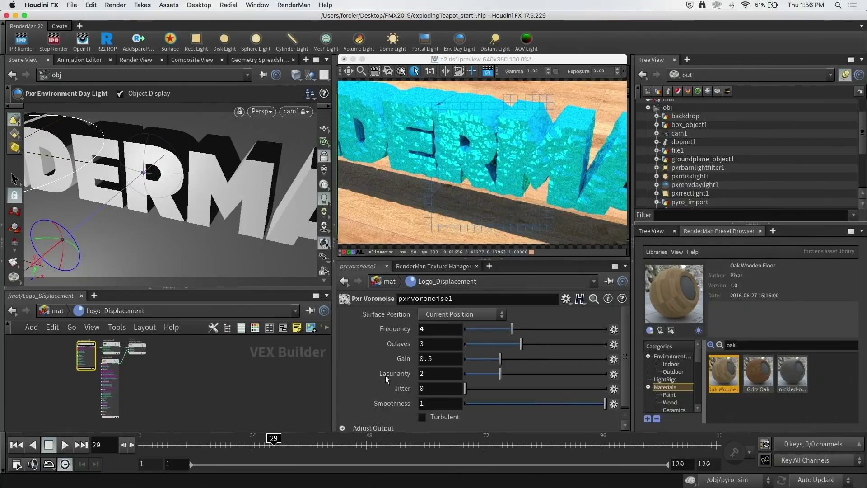
left_click(53, 41)
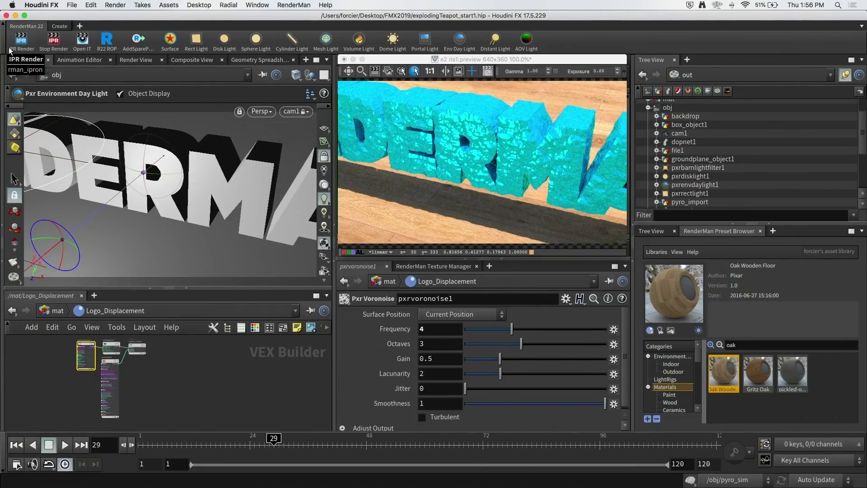
Switch to Keynote, play the FMXDemo slideshow and advance it to show the teapot animation
mouse_move(70, 486)
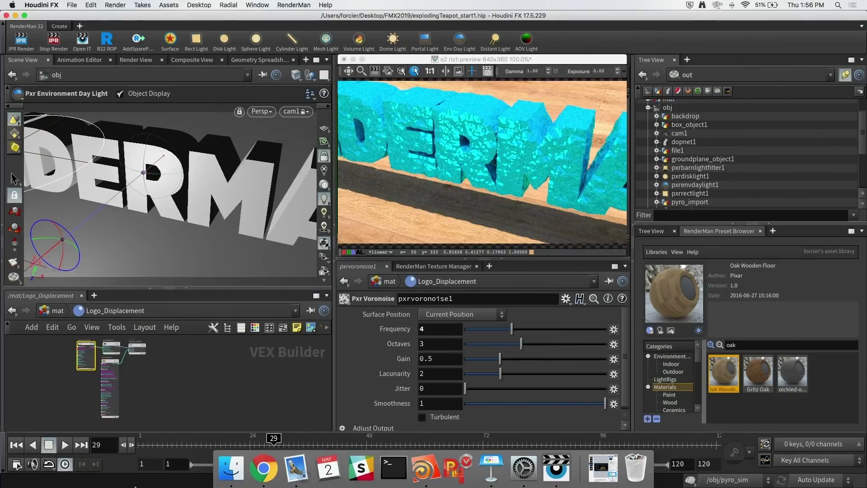
left_click(500, 482)
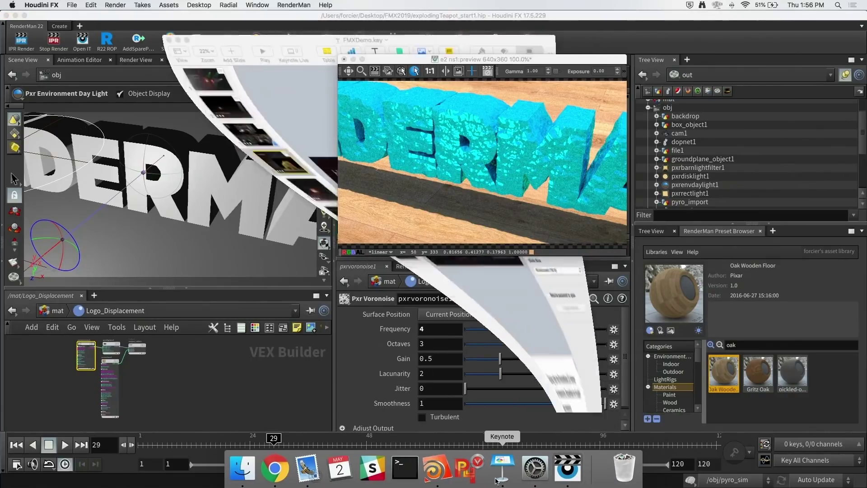
left_click(259, 44)
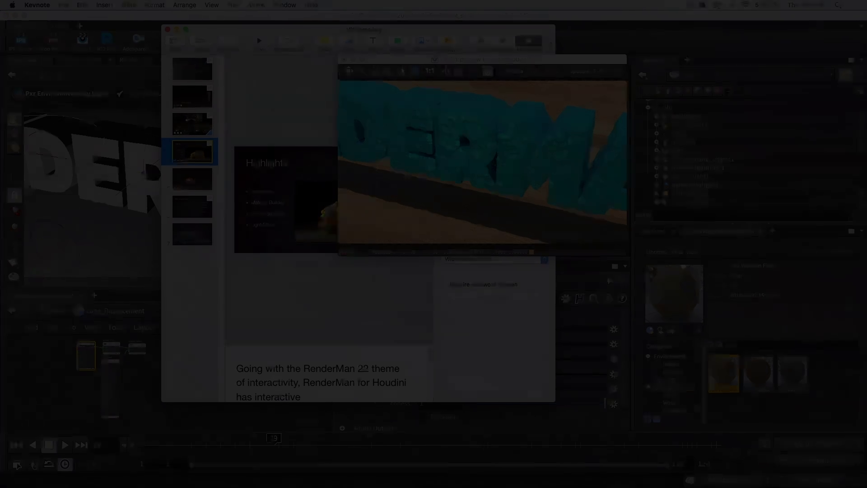
key("Right")
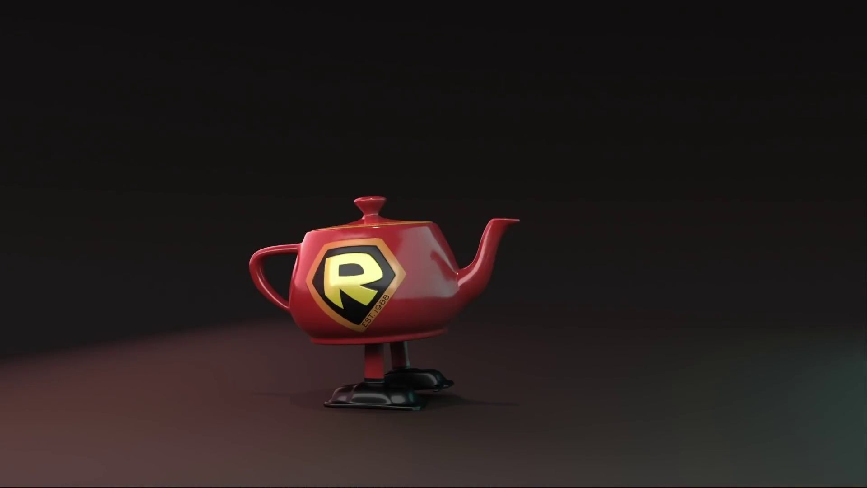